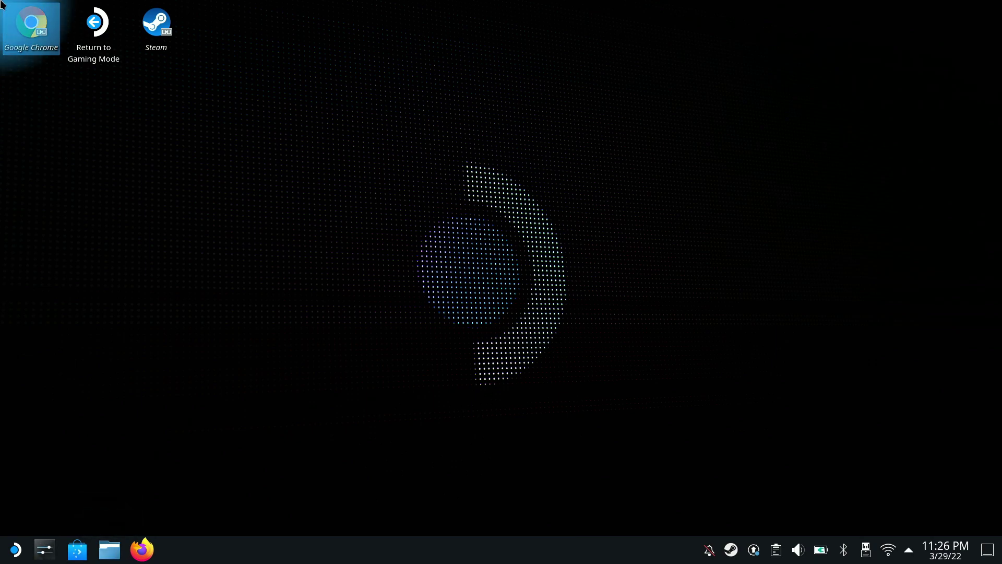
Open Chrome full-screen, download the Ubisoft Connect PC installer from ubisoftconnect.com, then minimize it.
{"action": "left_click", "coordinate": [40, 46]}
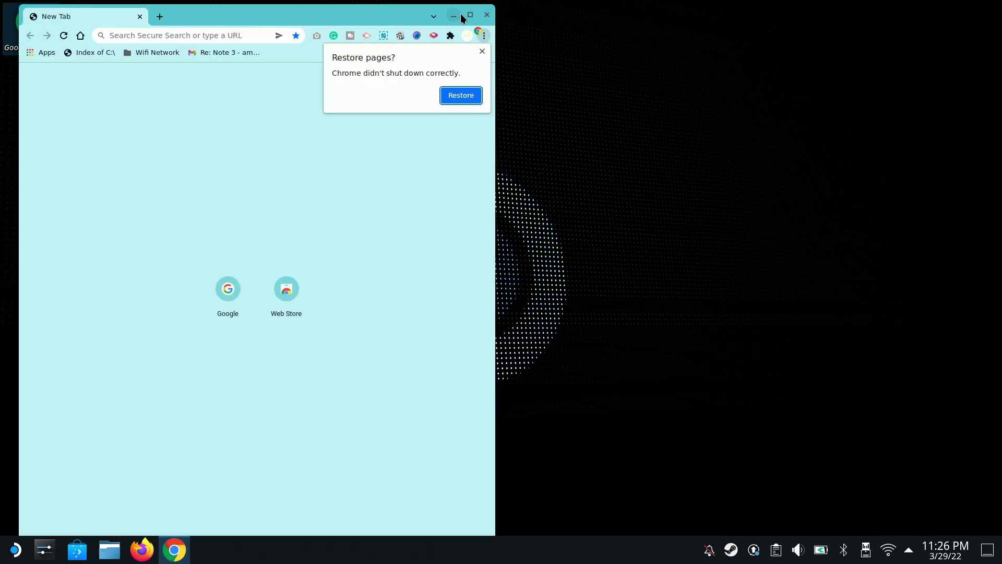
{"action": "left_click", "coordinate": [470, 14]}
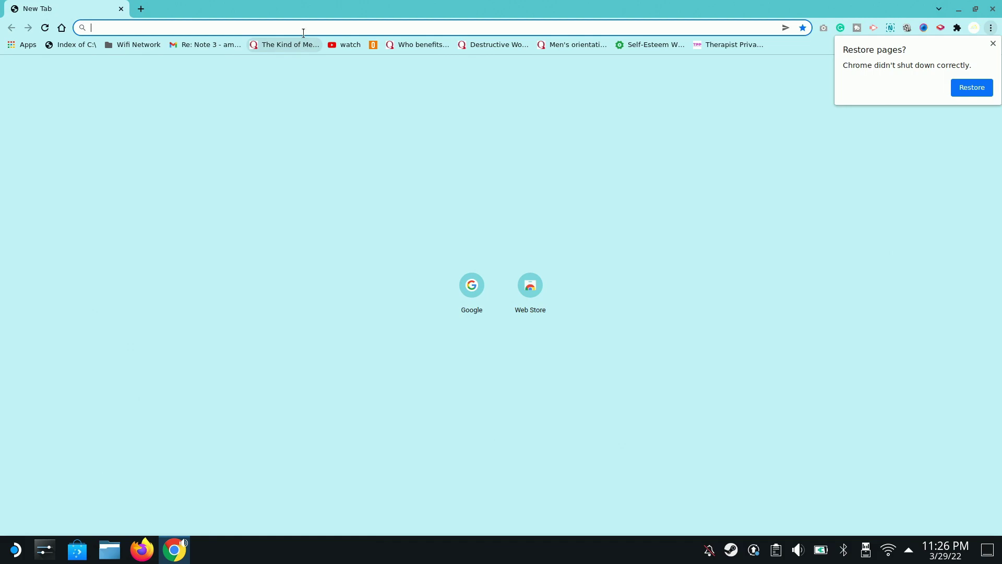
{"action": "type", "text": "ubi"}
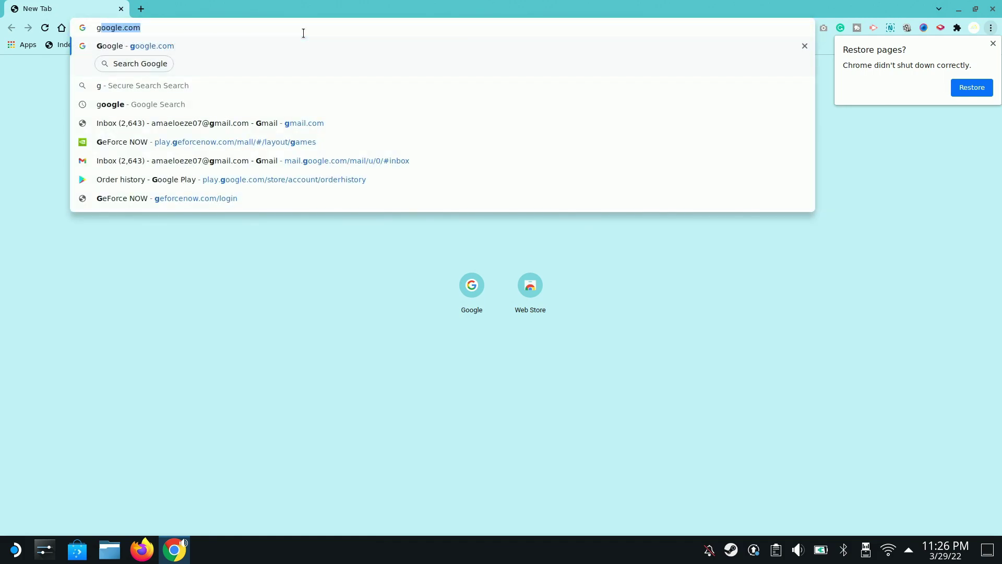
{"action": "key", "text": "Return"}
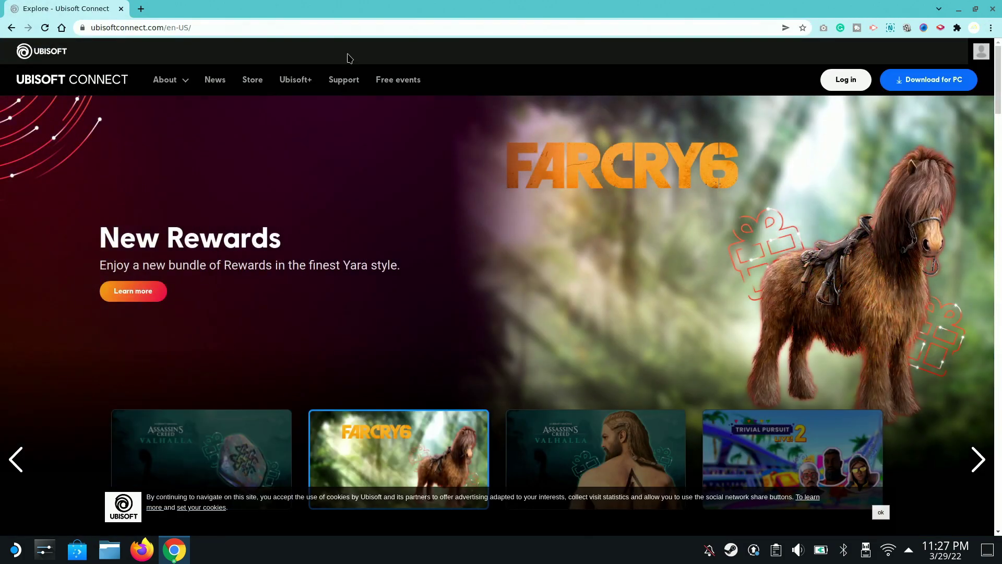
{"action": "left_click", "coordinate": [949, 79]}
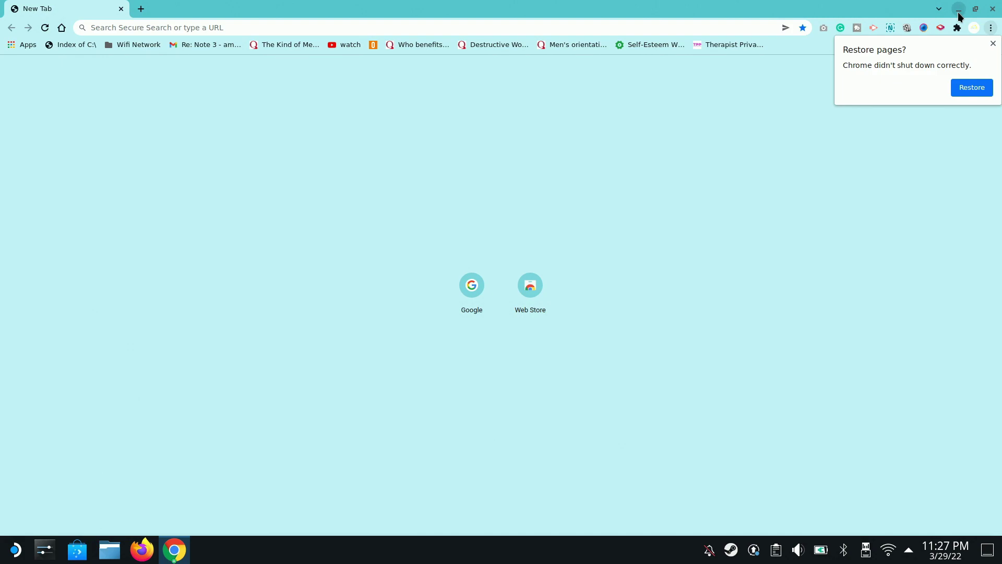
{"action": "left_click", "coordinate": [959, 12]}
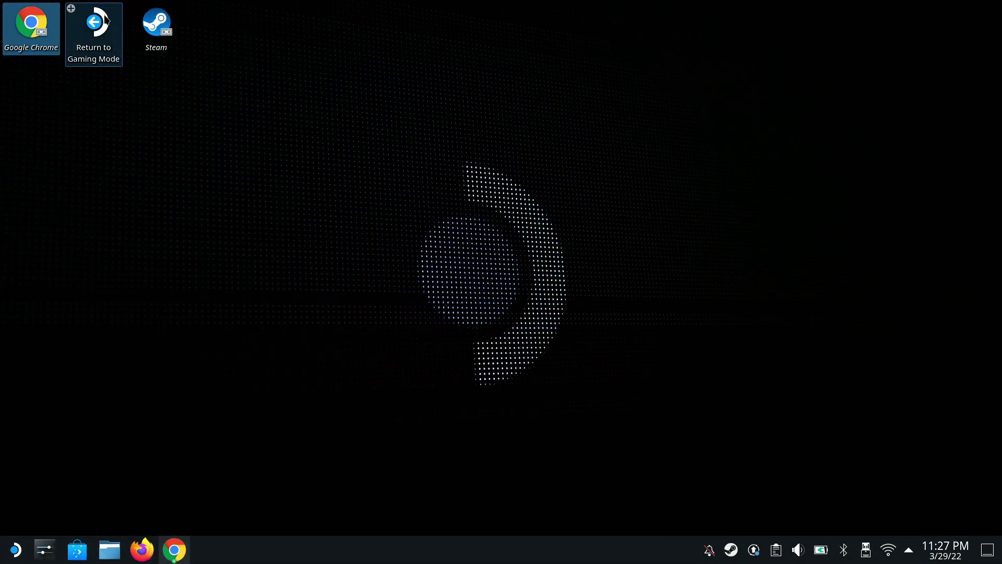
Launch Steam and start adding a non-Steam game by browsing for a program.
{"action": "double_click", "coordinate": [151, 27]}
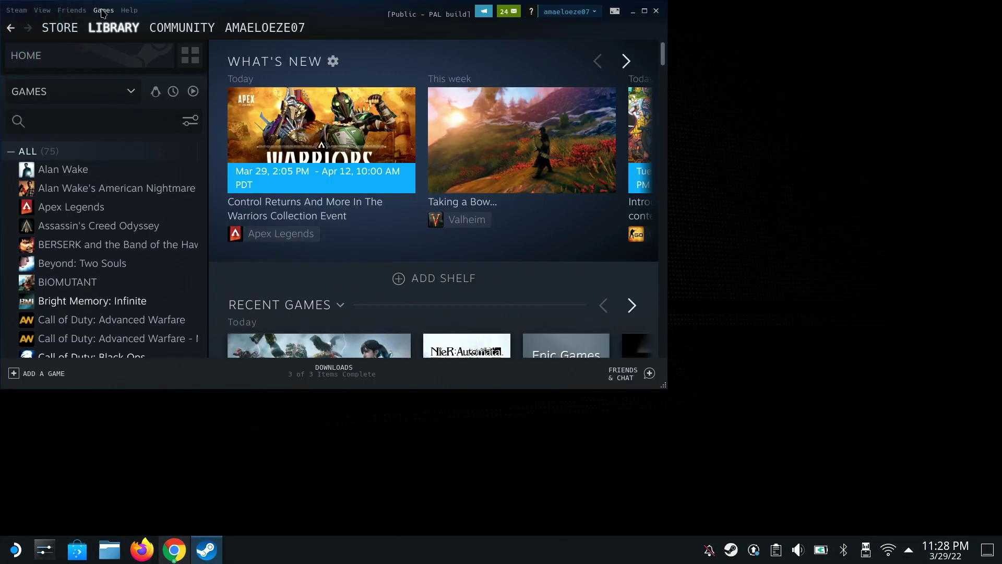
{"action": "left_click", "coordinate": [103, 10]}
{"action": "left_click", "coordinate": [120, 71]}
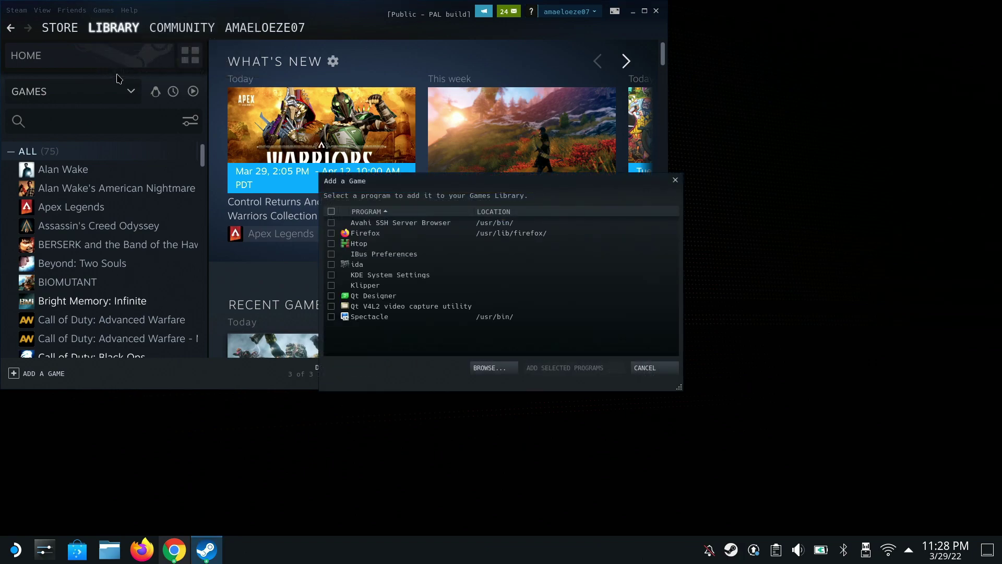
{"action": "left_click", "coordinate": [496, 368]}
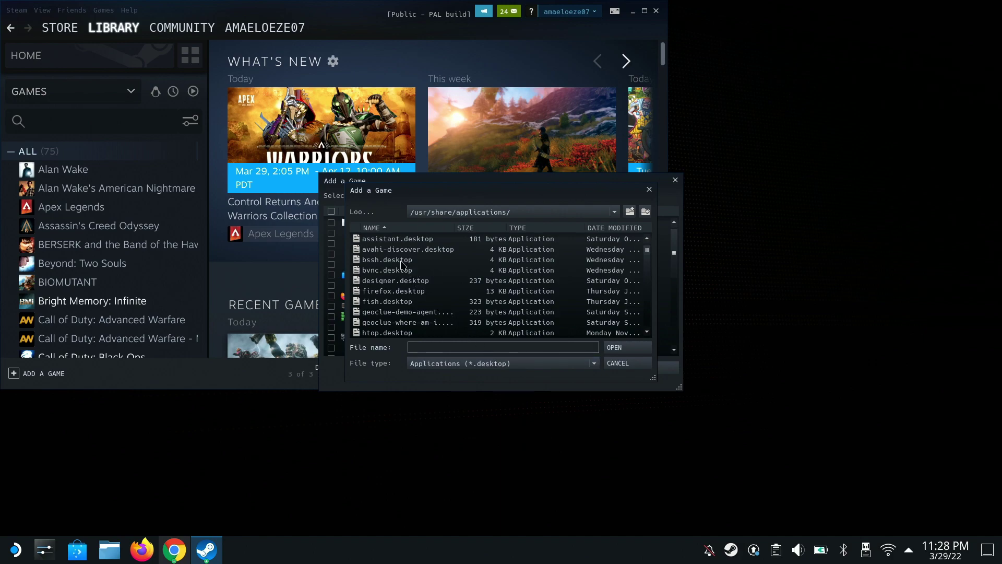
Navigate the file browser to /home/deck/Downloads.
{"action": "left_click", "coordinate": [615, 212]}
{"action": "left_click", "coordinate": [547, 236]}
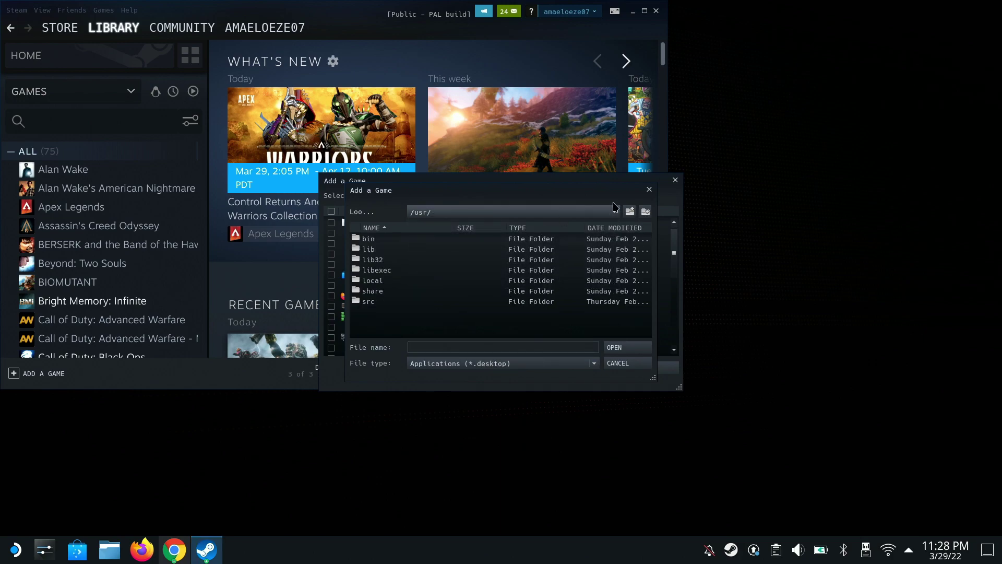
{"action": "left_click", "coordinate": [617, 211]}
{"action": "left_click", "coordinate": [554, 227]}
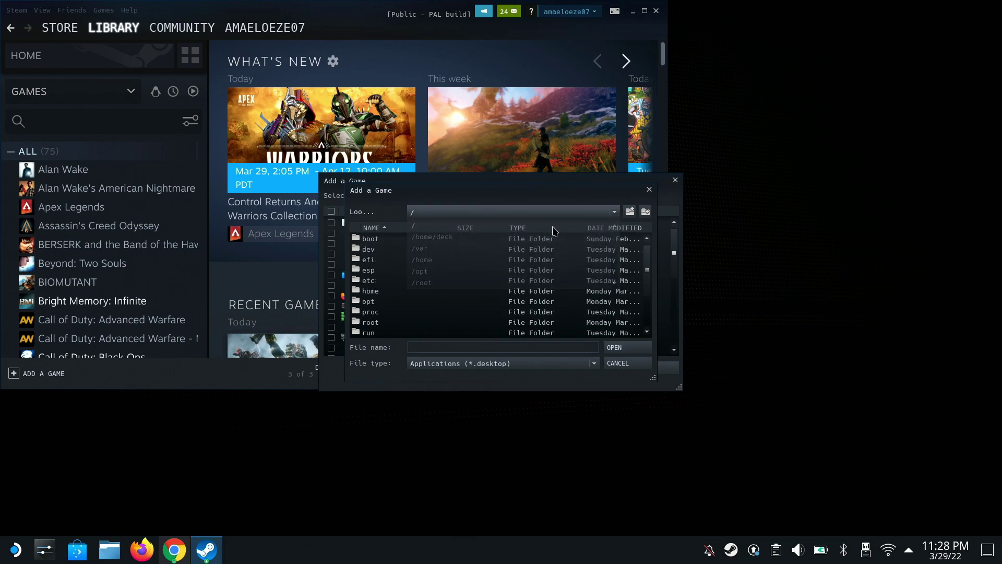
{"action": "left_click", "coordinate": [399, 294]}
{"action": "double_click", "coordinate": [399, 294]}
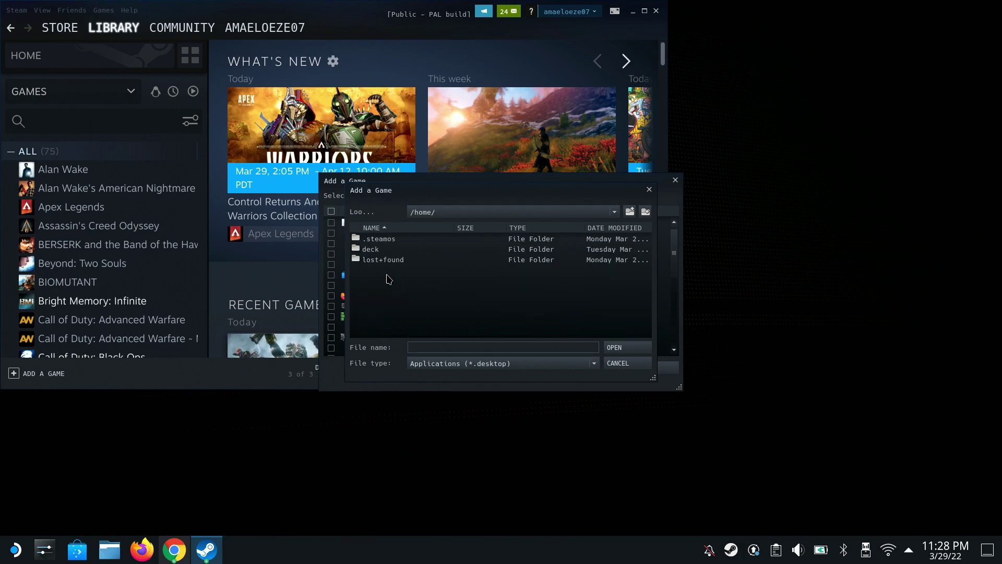
{"action": "double_click", "coordinate": [373, 250]}
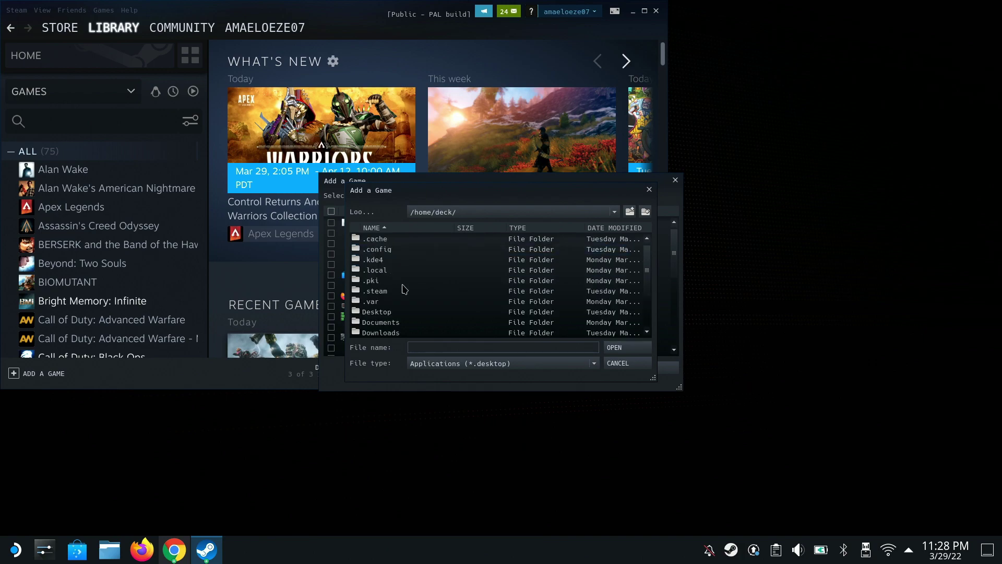
{"action": "scroll", "coordinate": [402, 289], "scroll_direction": "down", "scroll_amount": 2}
{"action": "double_click", "coordinate": [384, 294]}
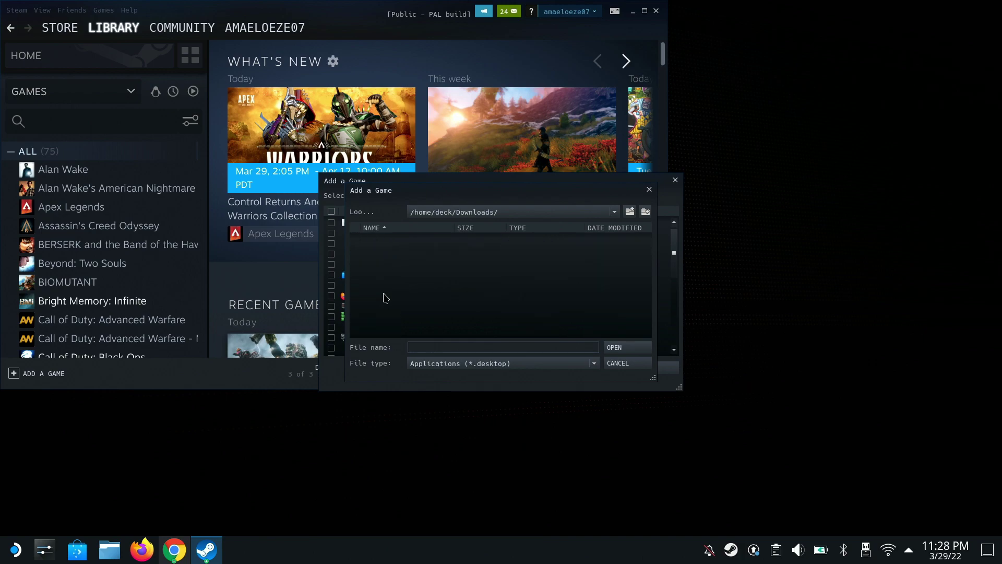
Show All Files and add UbisoftConnectInstaller.exe to the Steam library.
{"action": "left_click", "coordinate": [519, 365]}
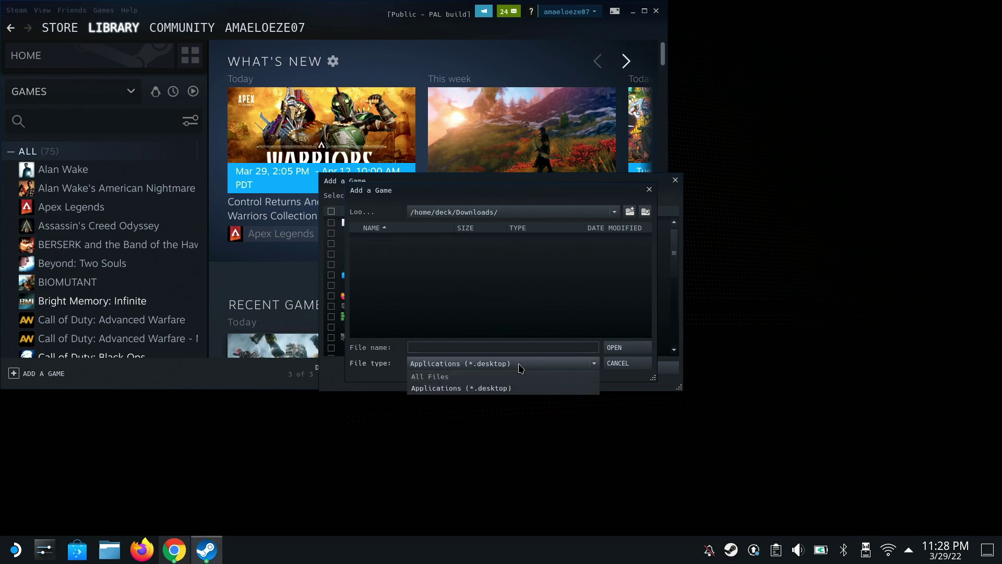
{"action": "left_click", "coordinate": [504, 377]}
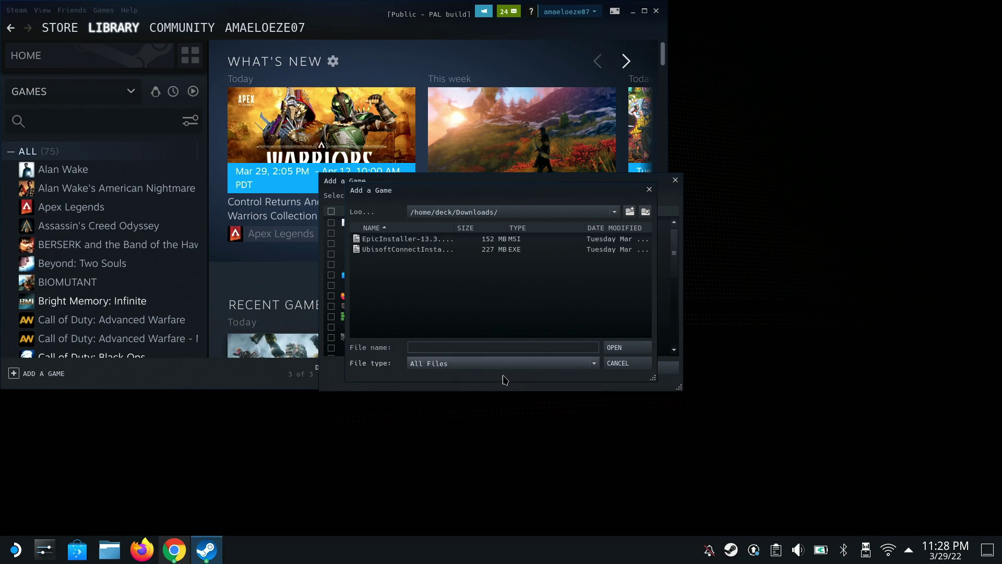
{"action": "double_click", "coordinate": [384, 250]}
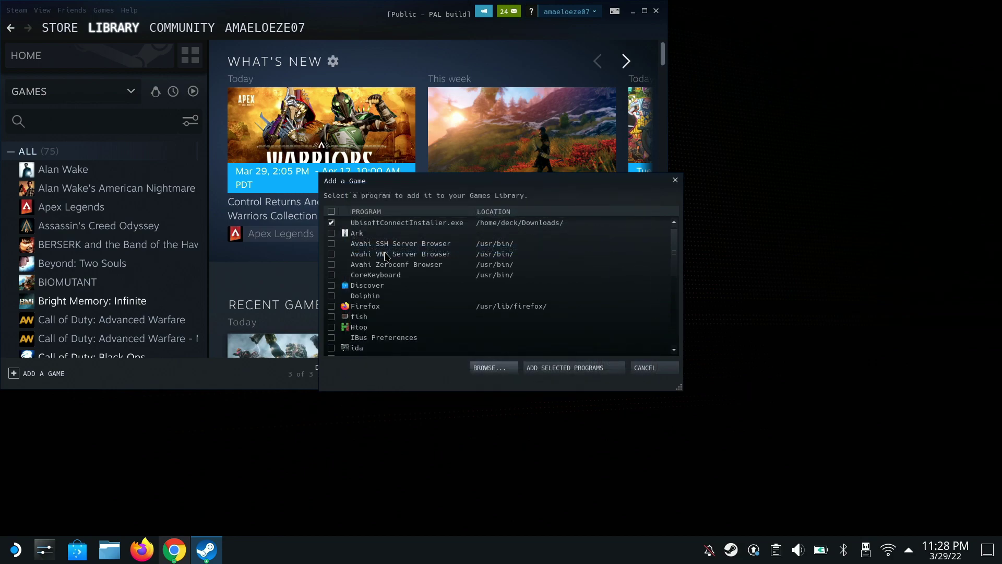
{"action": "left_click", "coordinate": [563, 369]}
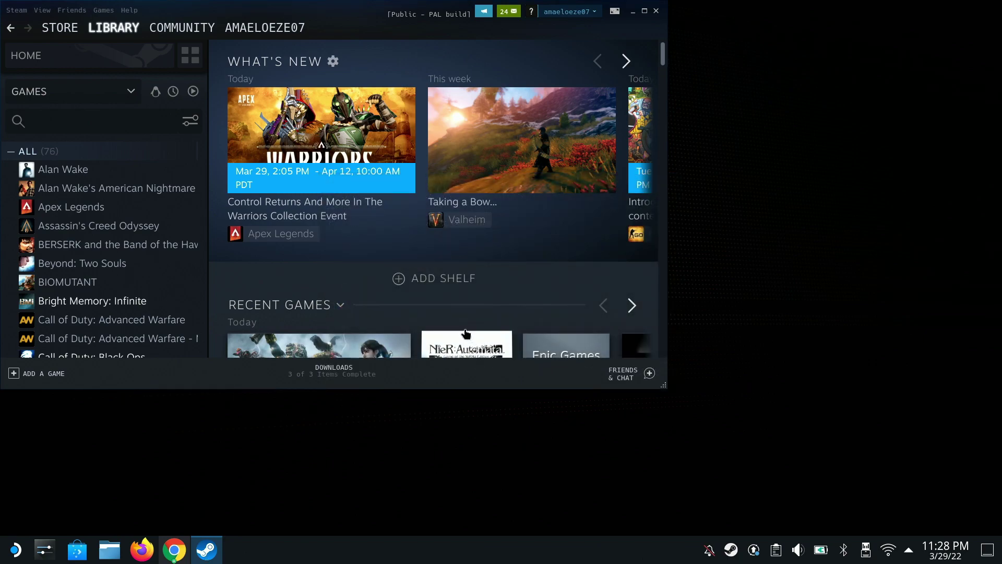
In UbisoftConnectInstaller.exe's properties, force Proton Experimental as its Steam Play compatibility tool.
{"action": "scroll", "coordinate": [107, 260], "scroll_direction": "down", "scroll_amount": 1}
{"action": "scroll", "coordinate": [107, 259], "scroll_direction": "down", "scroll_amount": 10}
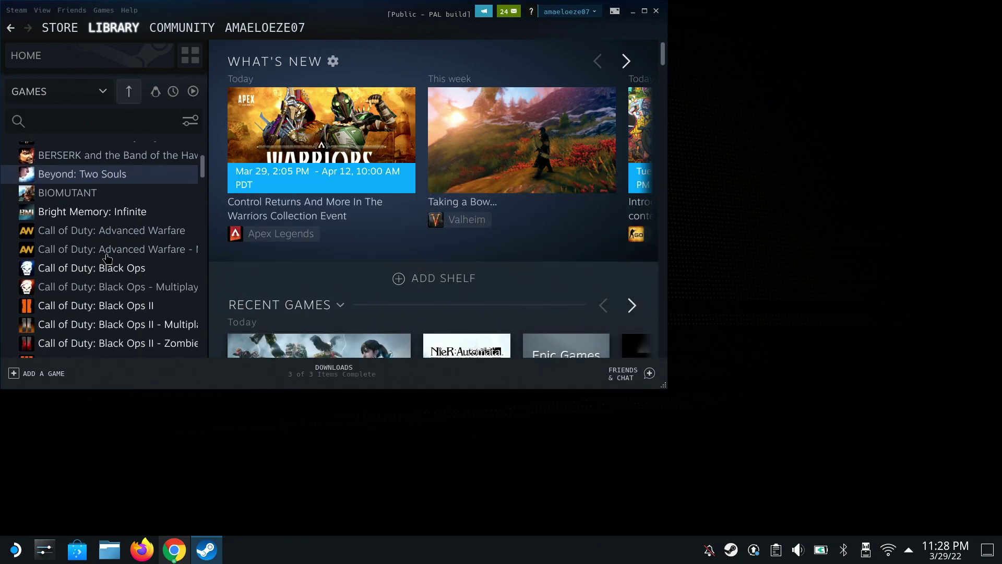
{"action": "scroll", "coordinate": [69, 234], "scroll_direction": "down", "scroll_amount": 10}
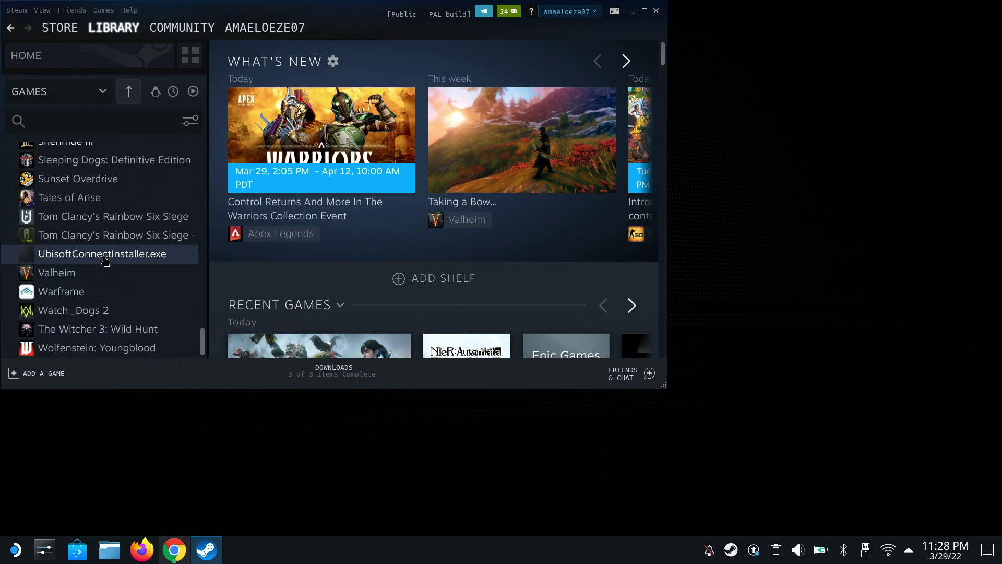
{"action": "left_click", "coordinate": [104, 260]}
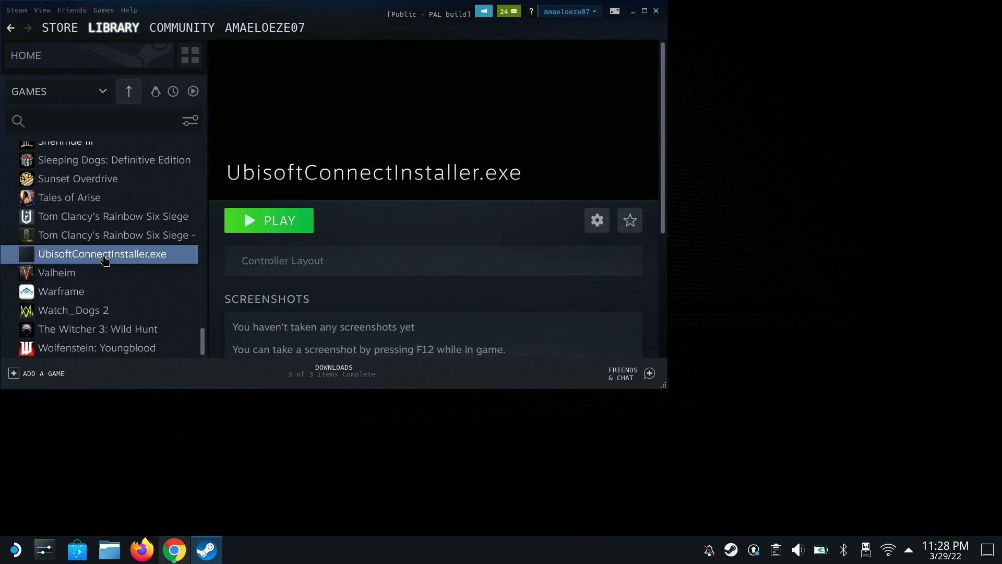
{"action": "left_click", "coordinate": [597, 220]}
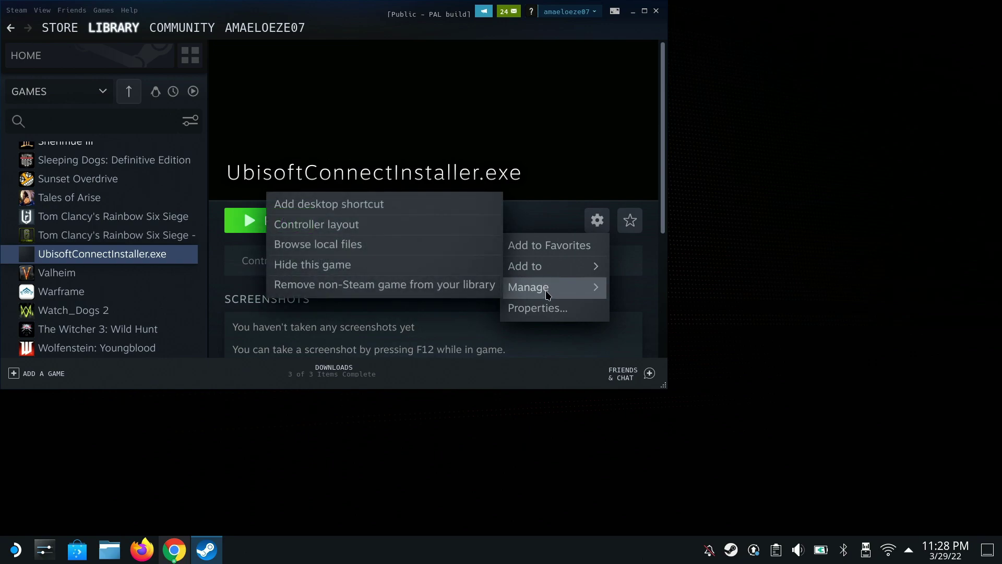
{"action": "left_click", "coordinate": [546, 308]}
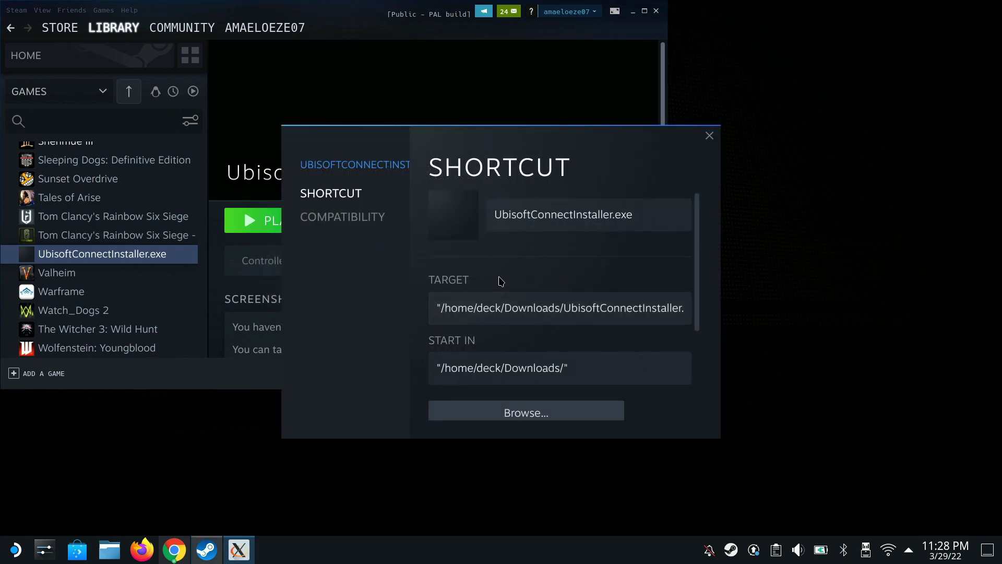
{"action": "left_click", "coordinate": [325, 226]}
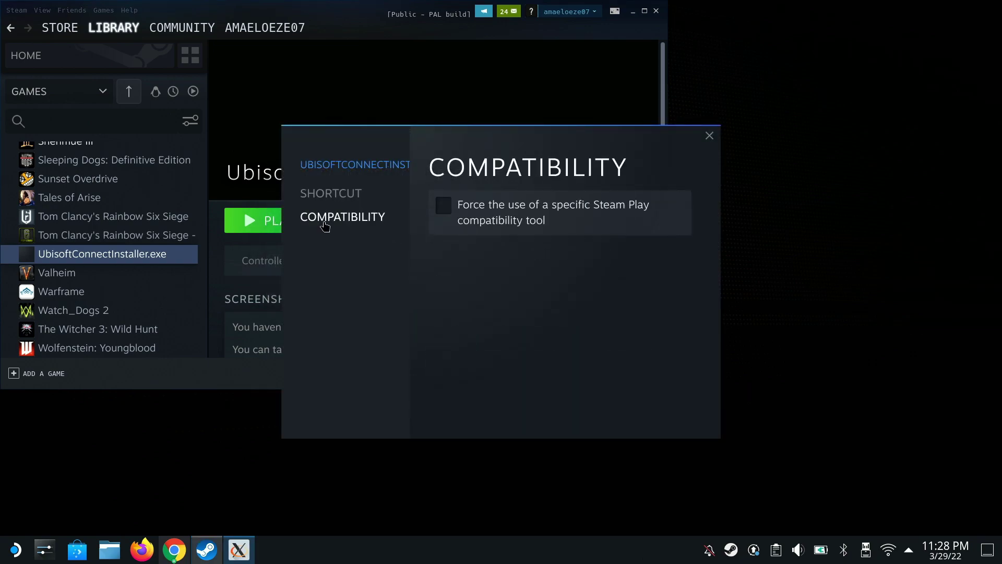
{"action": "left_click", "coordinate": [443, 209]}
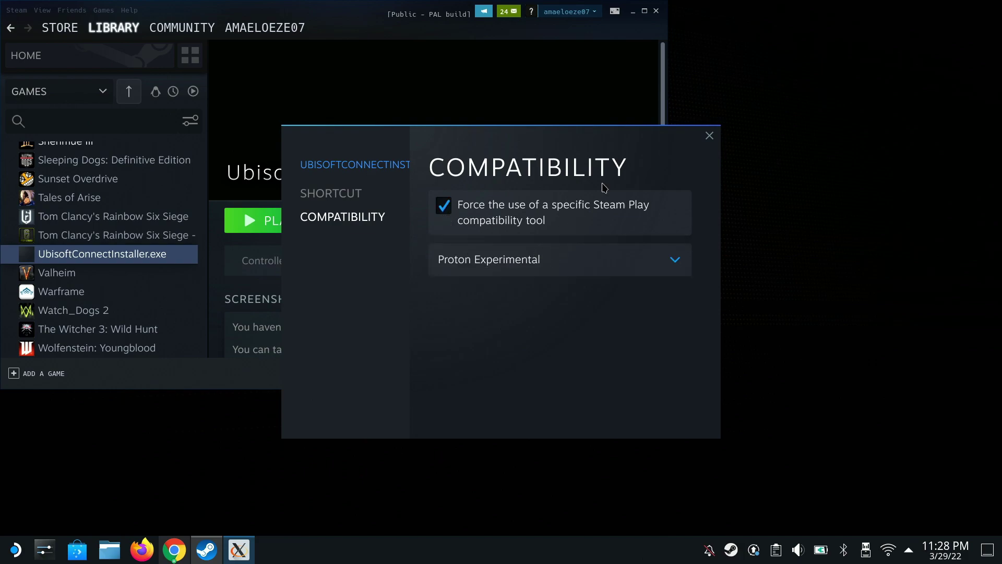
{"action": "left_click", "coordinate": [710, 136]}
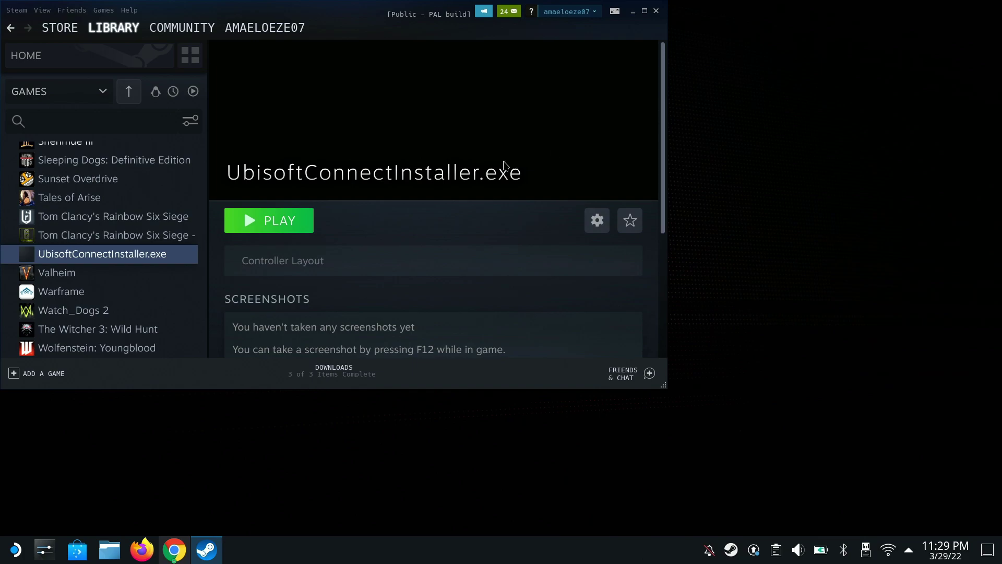
Run the installer in English, accept the license, install to the default folder, and finish.
{"action": "left_click", "coordinate": [283, 224]}
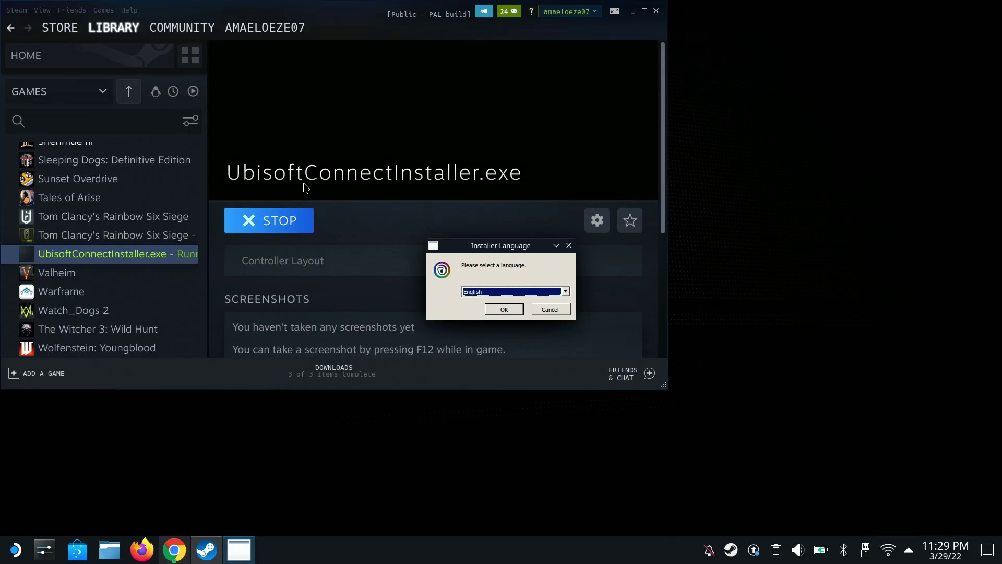
{"action": "left_click", "coordinate": [508, 310]}
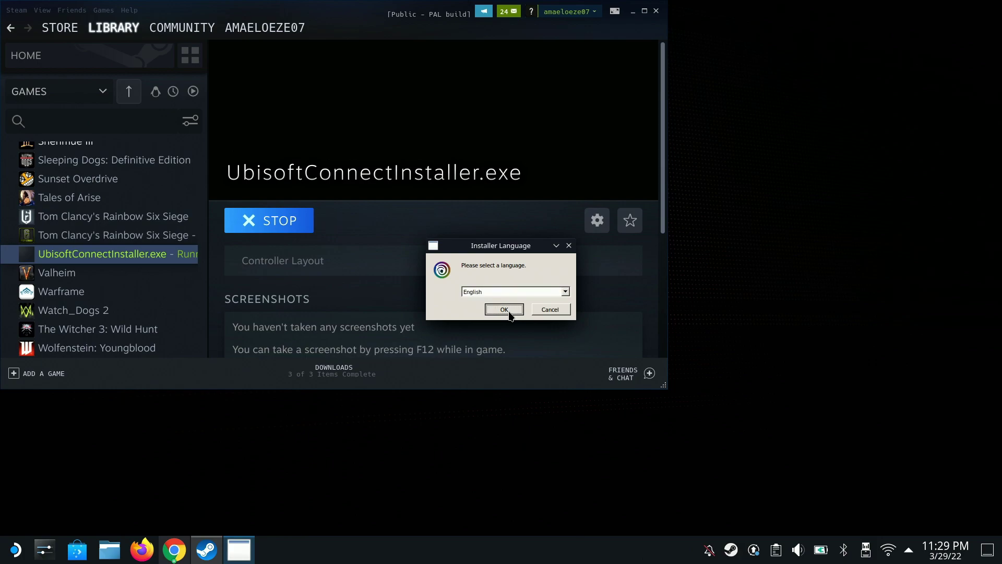
{"action": "left_click", "coordinate": [554, 369]}
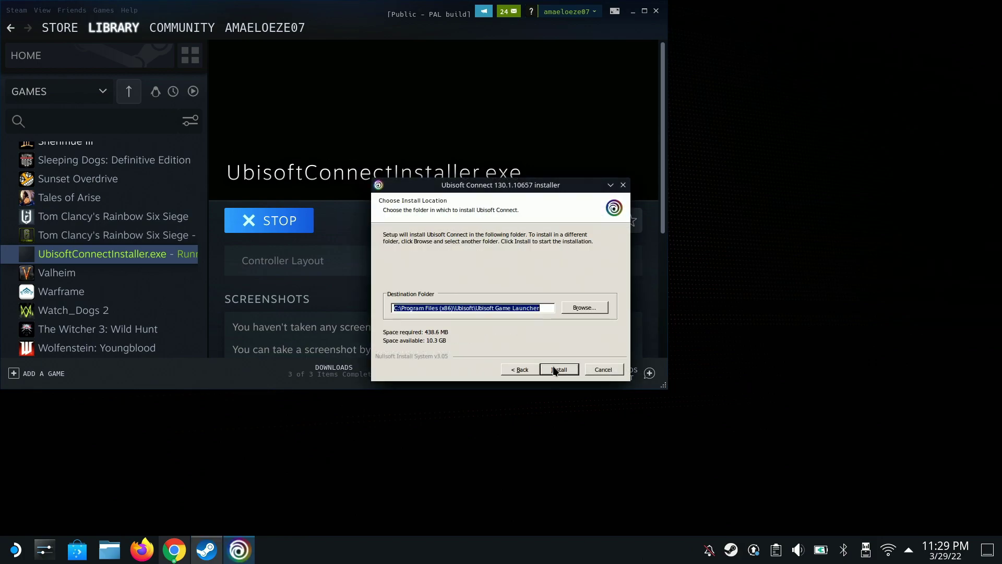
{"action": "left_click", "coordinate": [555, 369]}
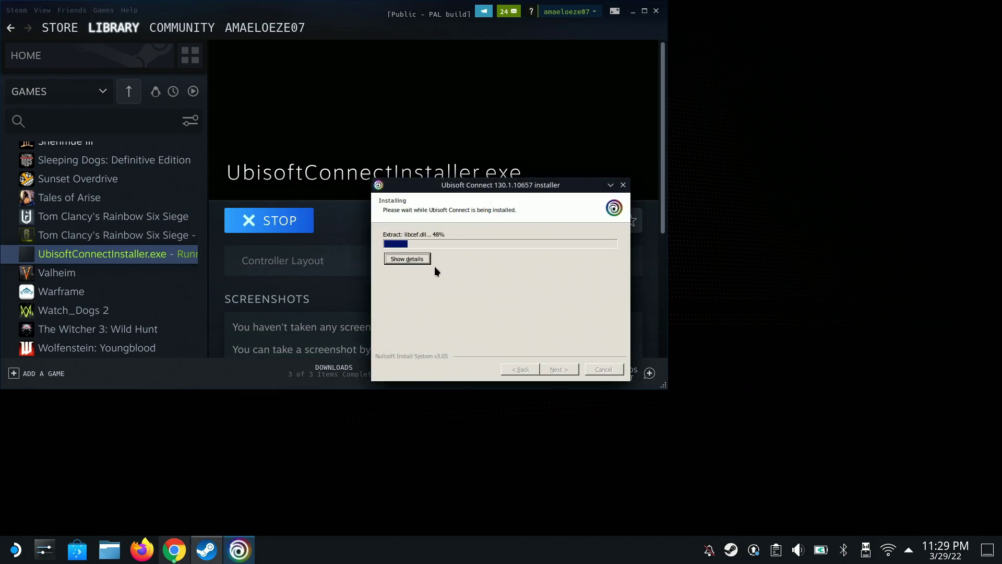
{"action": "left_click", "coordinate": [558, 369]}
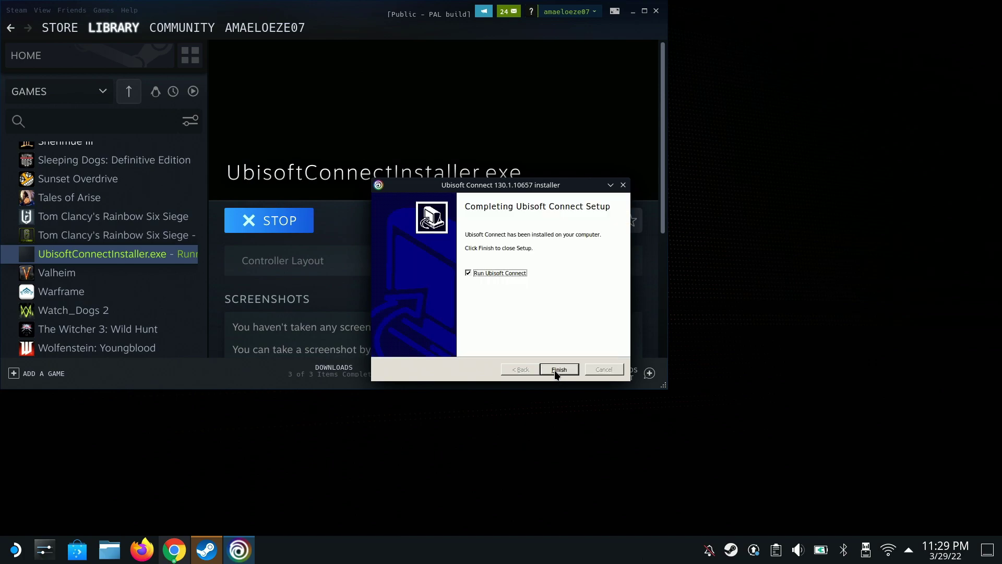
{"action": "left_click", "coordinate": [557, 370]}
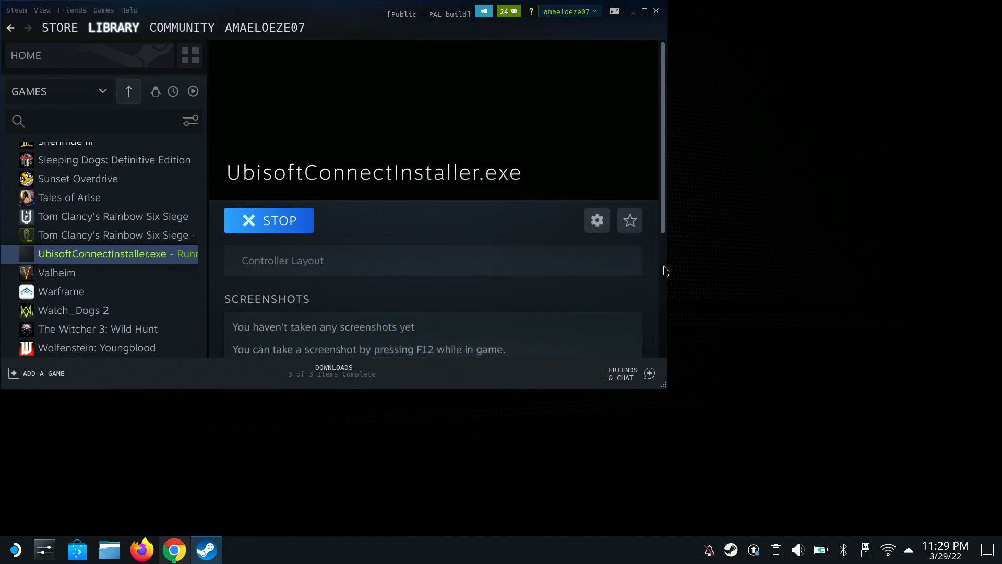
Start adding a non-Steam game and set the file browser to show all files.
{"action": "left_click", "coordinate": [105, 10]}
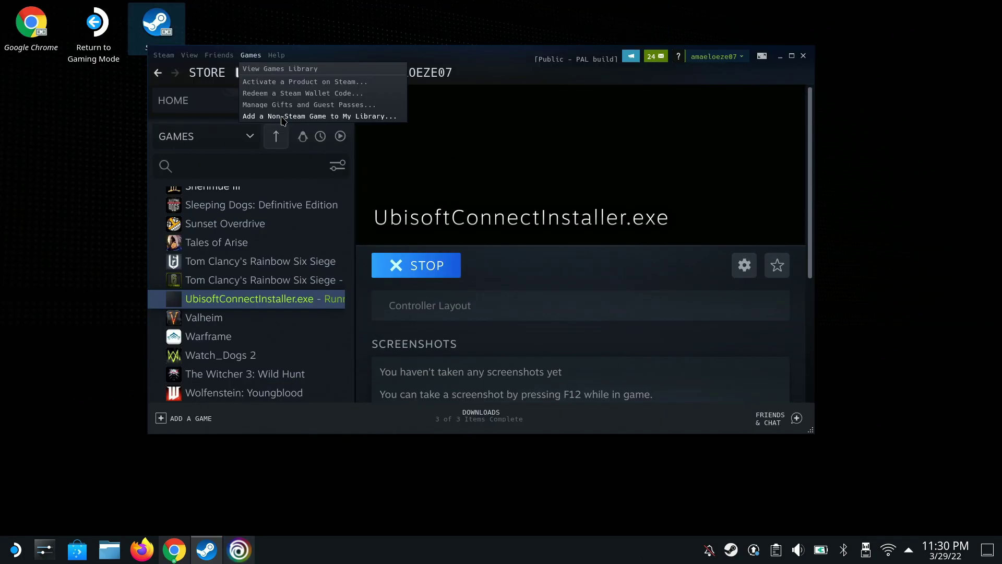
{"action": "left_click", "coordinate": [335, 112]}
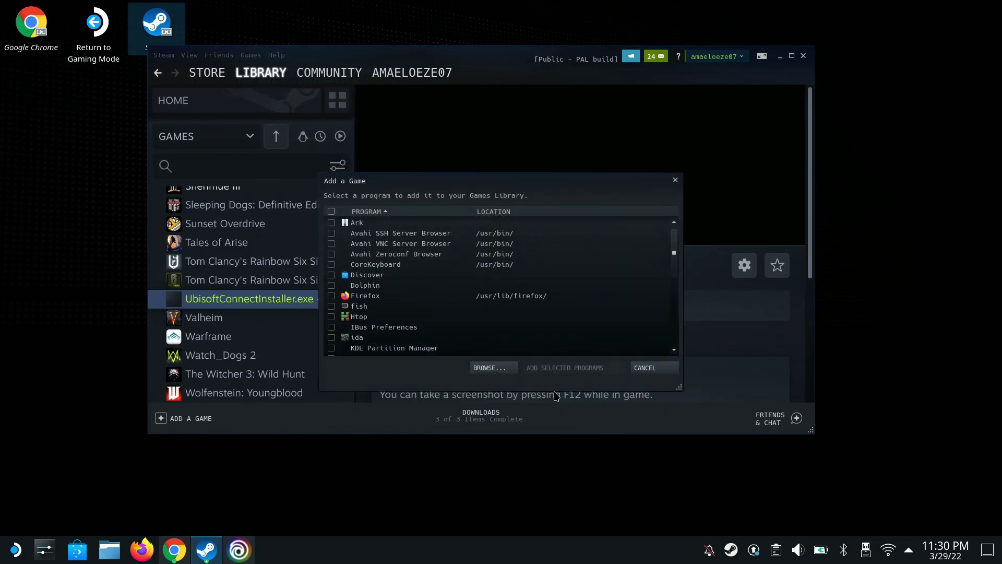
{"action": "left_click", "coordinate": [504, 371]}
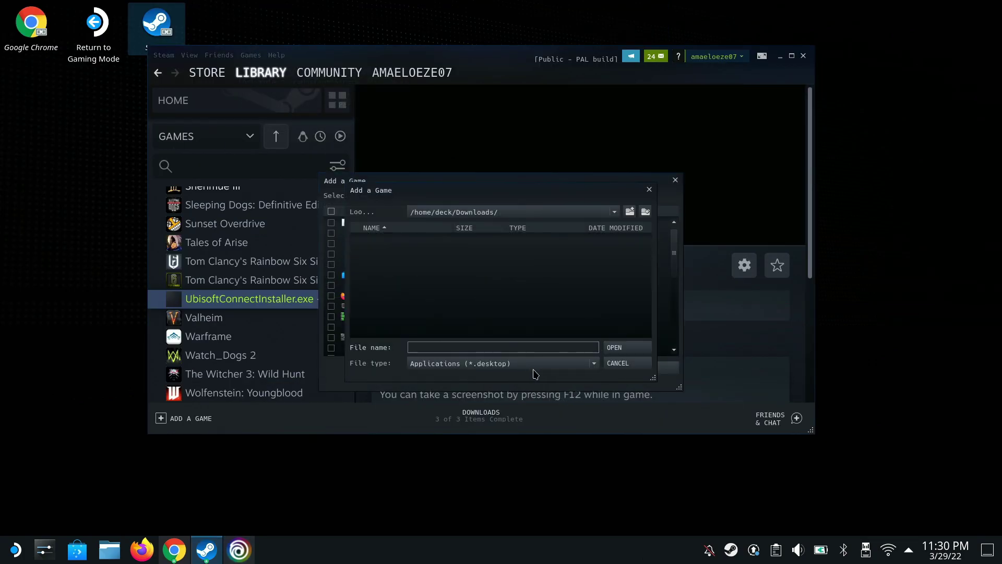
{"action": "left_click", "coordinate": [523, 364]}
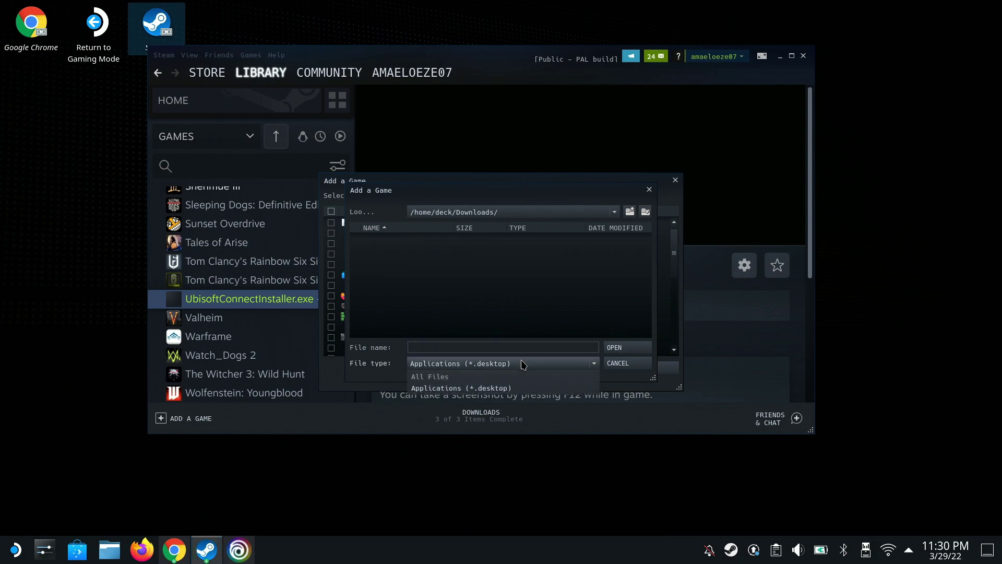
{"action": "left_click", "coordinate": [487, 377]}
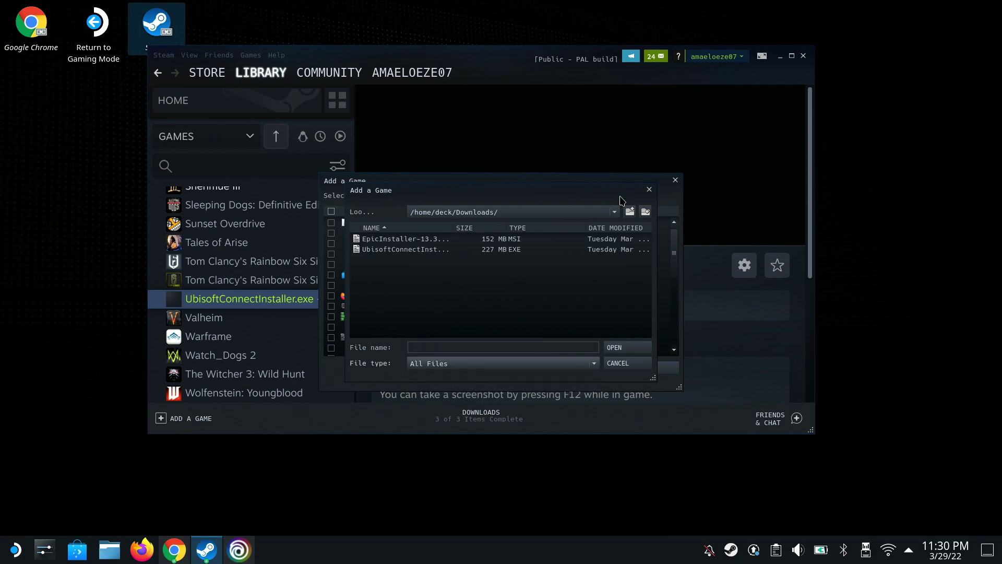
Navigate from the root to /home/deck/.local/share/Steam/steamapps.
{"action": "left_click", "coordinate": [615, 214]}
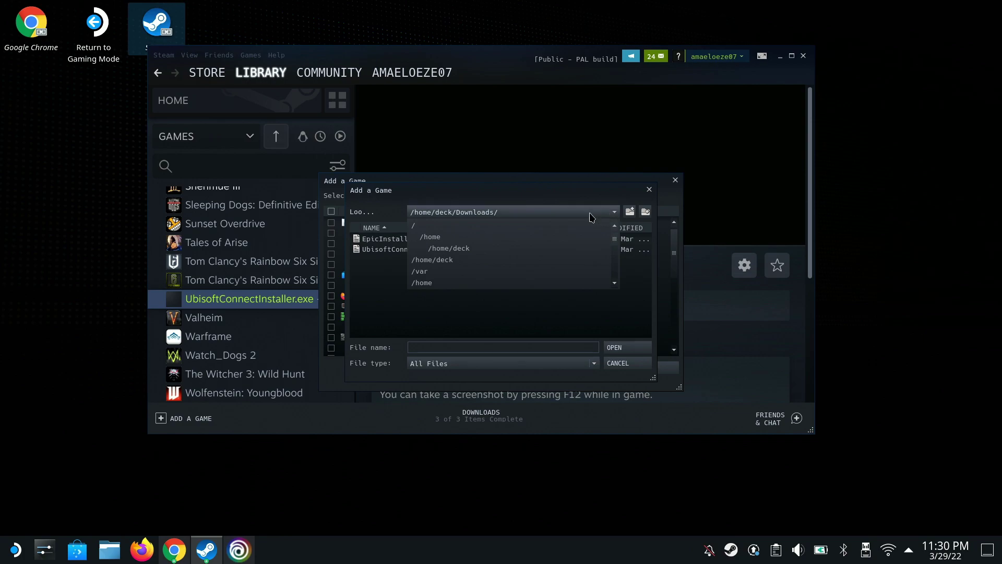
{"action": "left_click", "coordinate": [567, 228]}
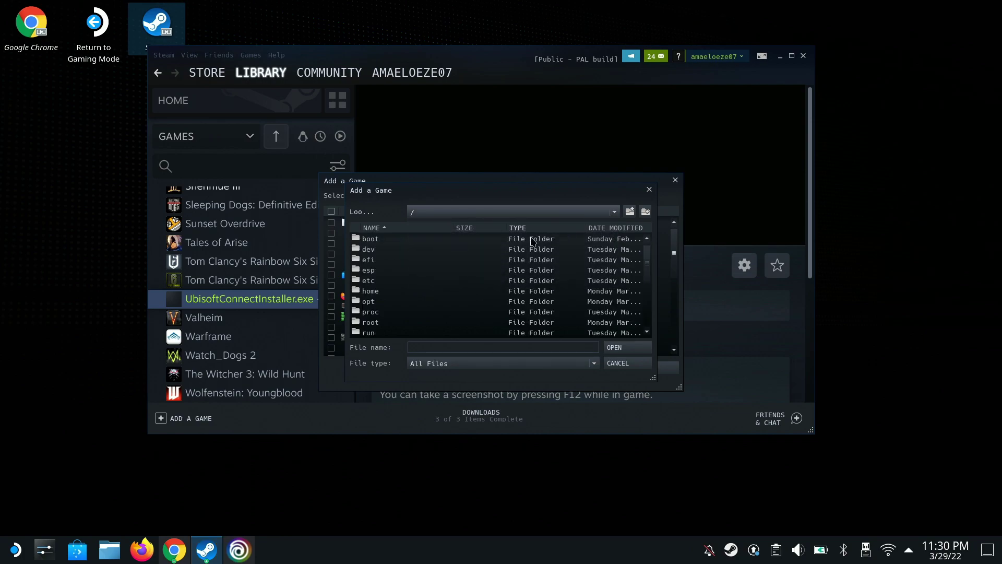
{"action": "left_click", "coordinate": [369, 294]}
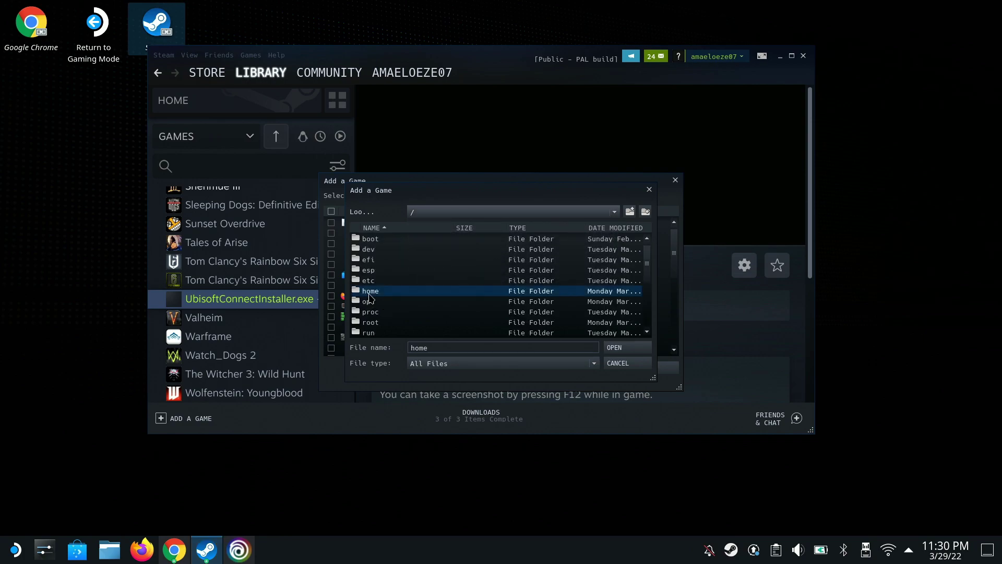
{"action": "double_click", "coordinate": [369, 294]}
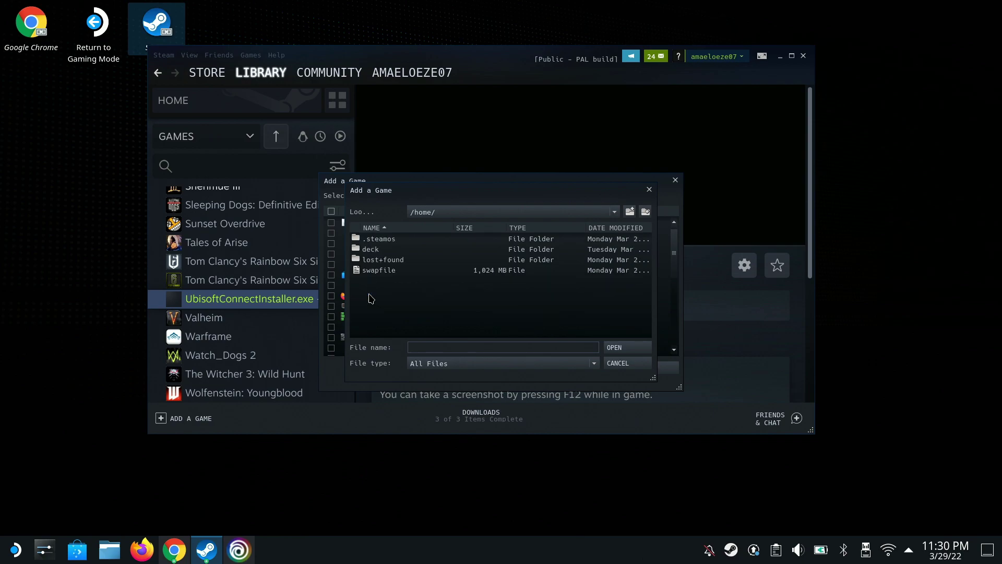
{"action": "double_click", "coordinate": [372, 251]}
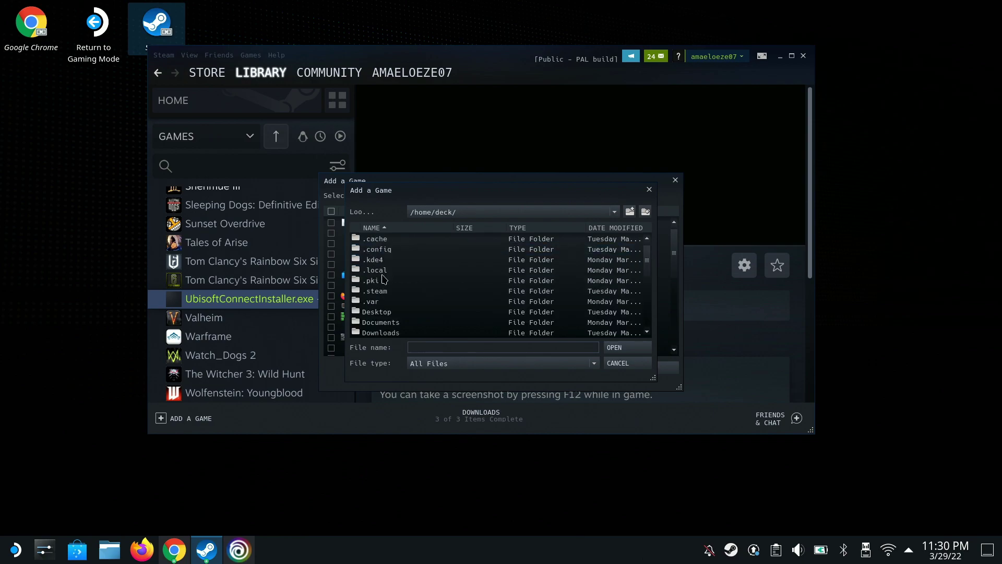
{"action": "double_click", "coordinate": [377, 270]}
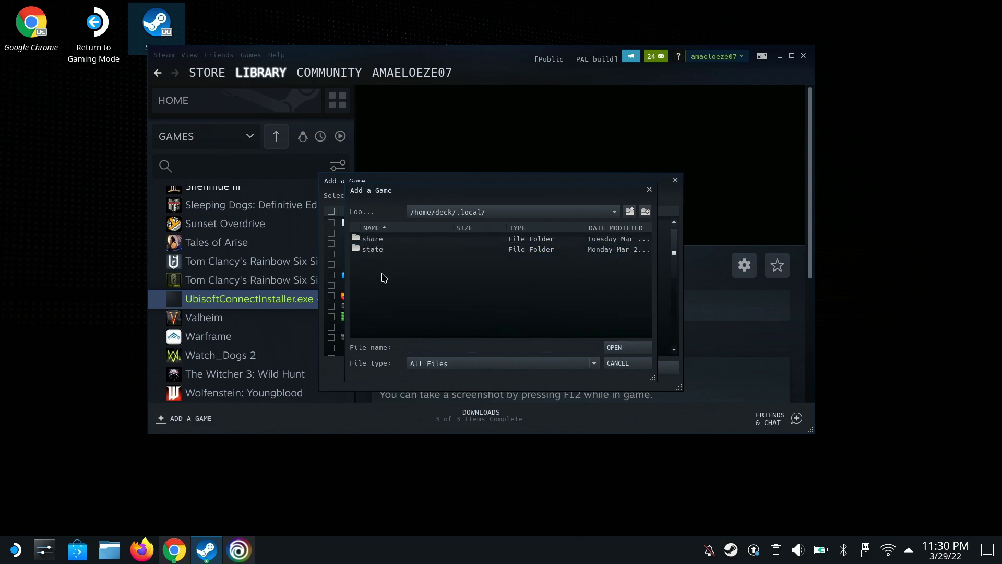
{"action": "left_click", "coordinate": [381, 244]}
{"action": "double_click", "coordinate": [380, 244]}
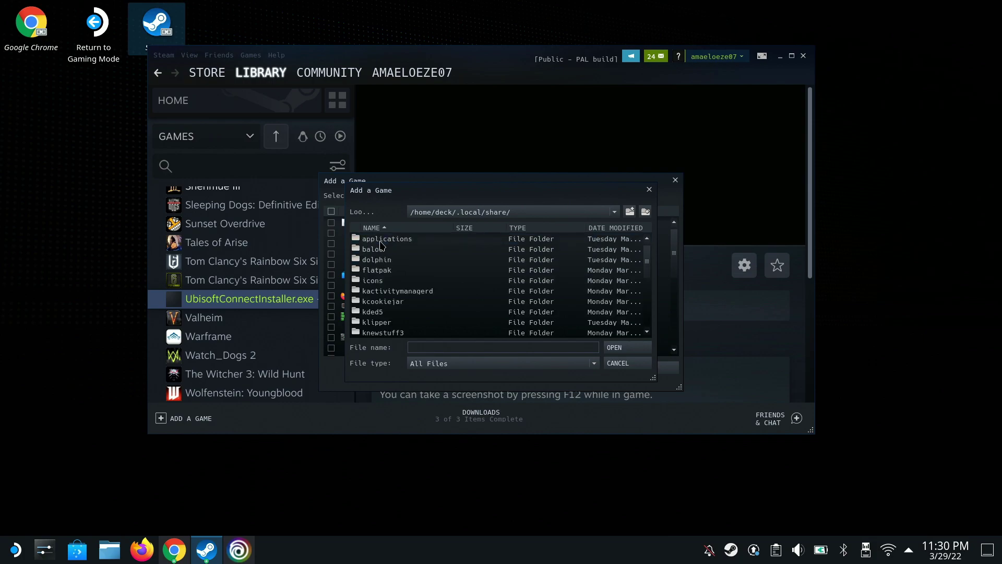
{"action": "scroll", "coordinate": [401, 290], "scroll_direction": "down", "scroll_amount": 3}
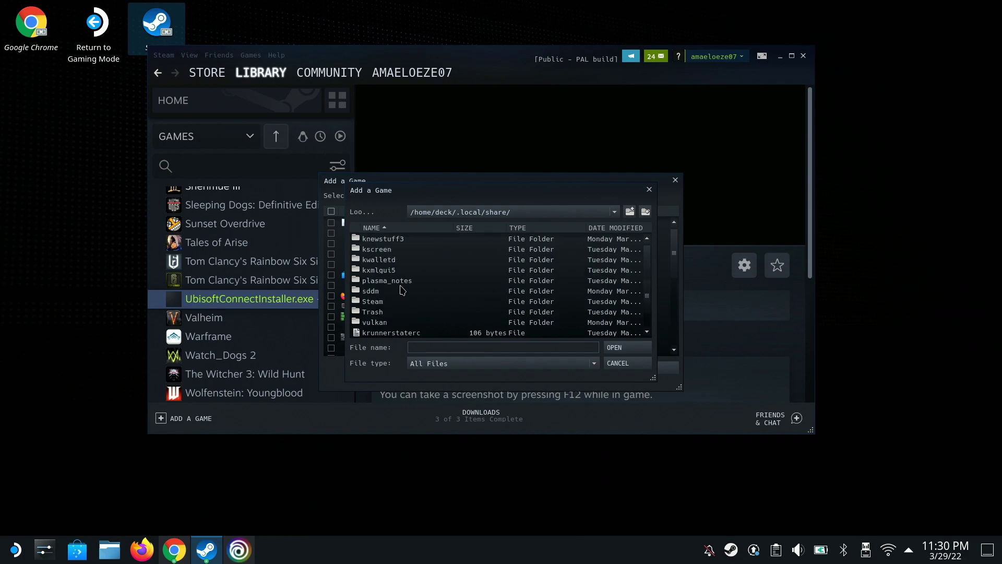
{"action": "double_click", "coordinate": [373, 303]}
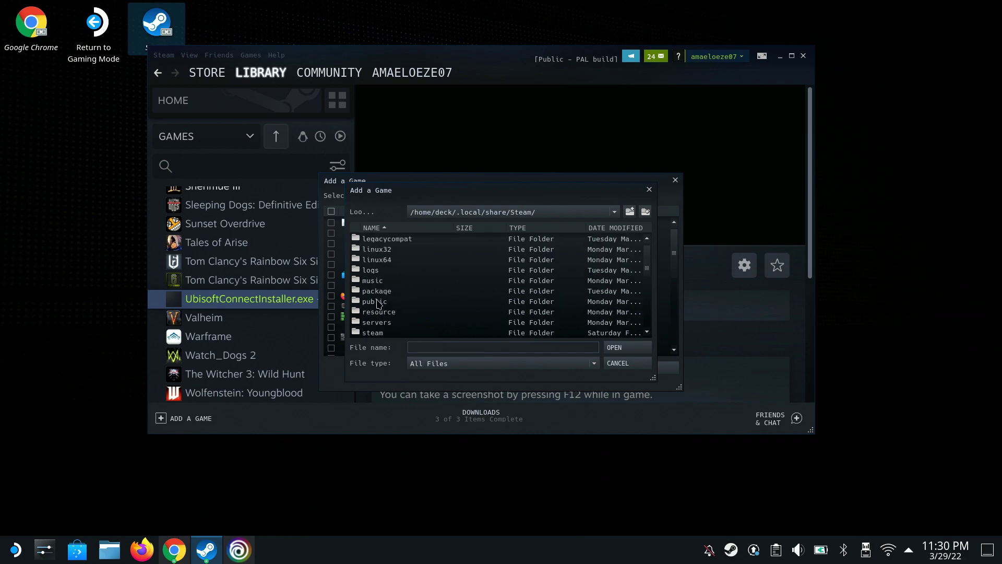
{"action": "scroll", "coordinate": [380, 303], "scroll_direction": "down", "scroll_amount": 1}
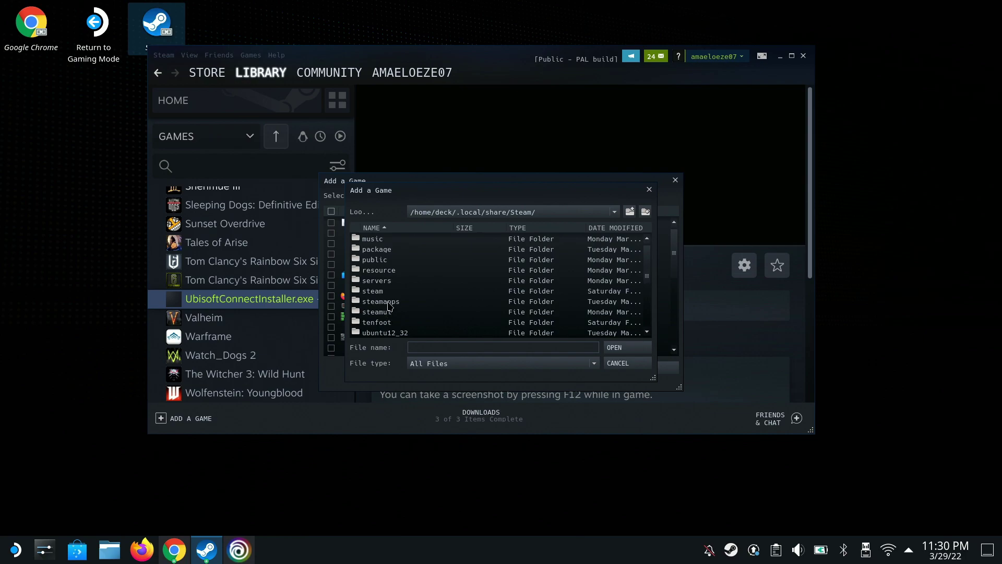
{"action": "double_click", "coordinate": [386, 302]}
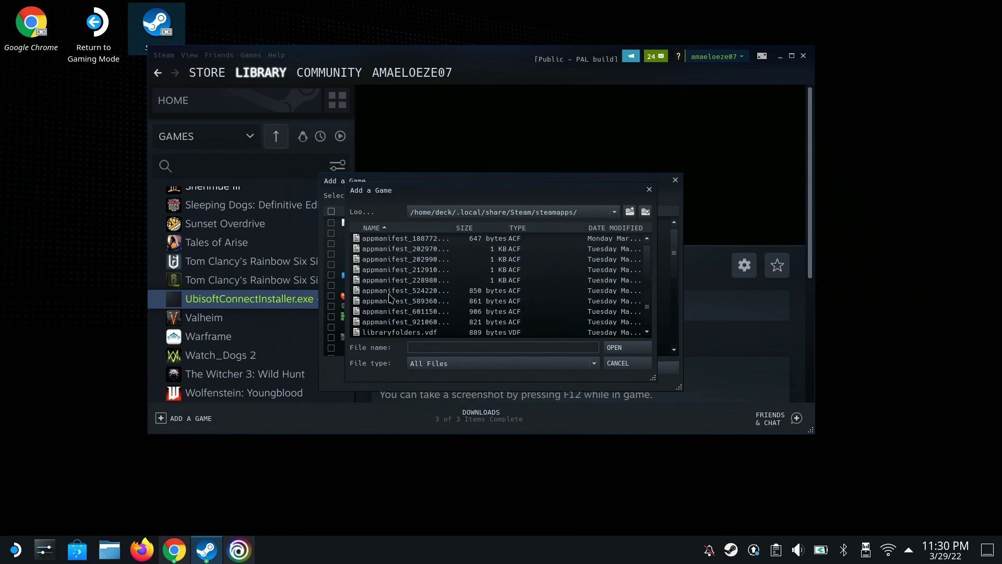
Go through compatdata's prefix to drive_c/users/steamuser/Desktop and select Ubisoft Connect.lnk.
{"action": "scroll", "coordinate": [386, 290], "scroll_direction": "up", "scroll_amount": 5}
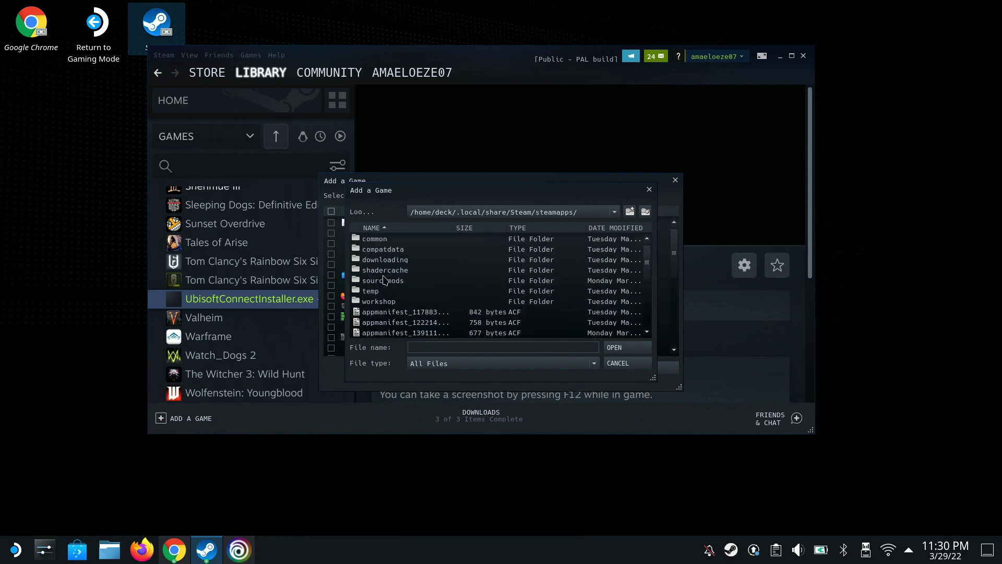
{"action": "double_click", "coordinate": [393, 250]}
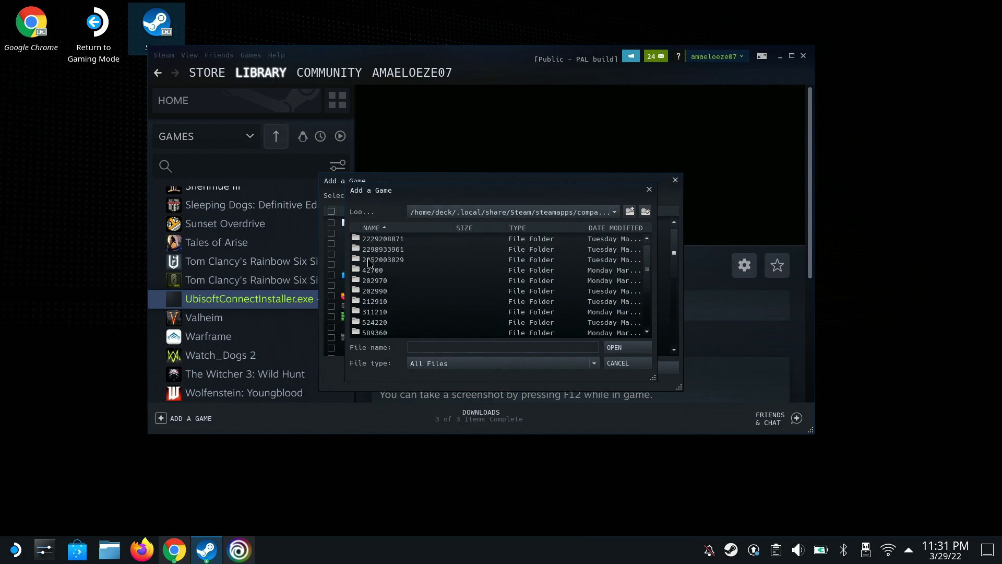
{"action": "double_click", "coordinate": [386, 243]}
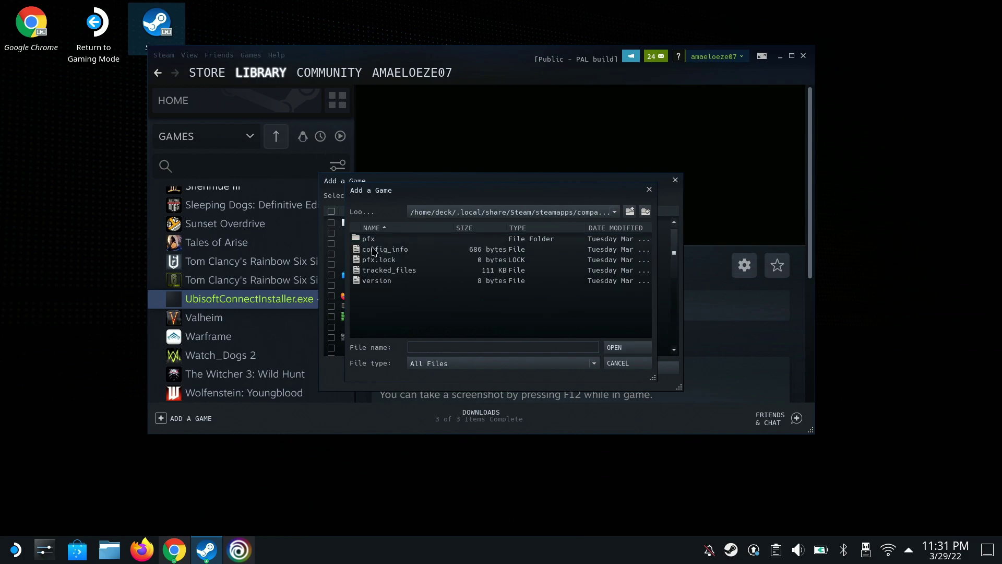
{"action": "double_click", "coordinate": [372, 240]}
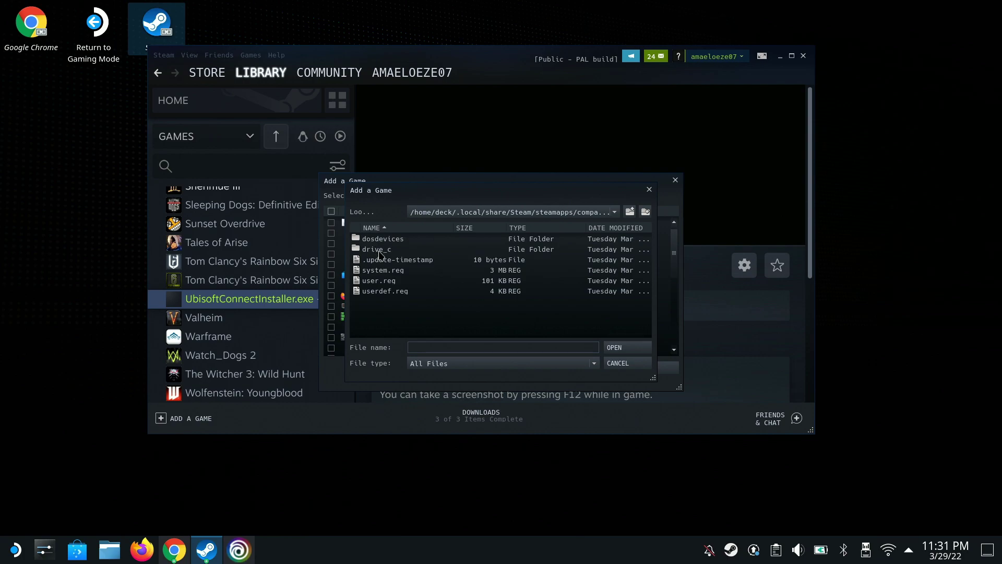
{"action": "left_click", "coordinate": [379, 251]}
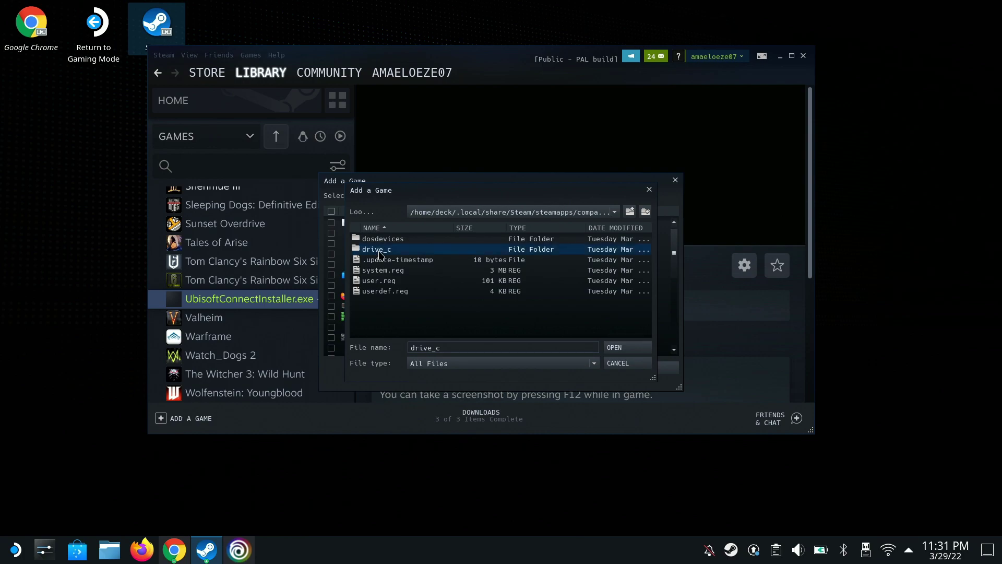
{"action": "double_click", "coordinate": [388, 252]}
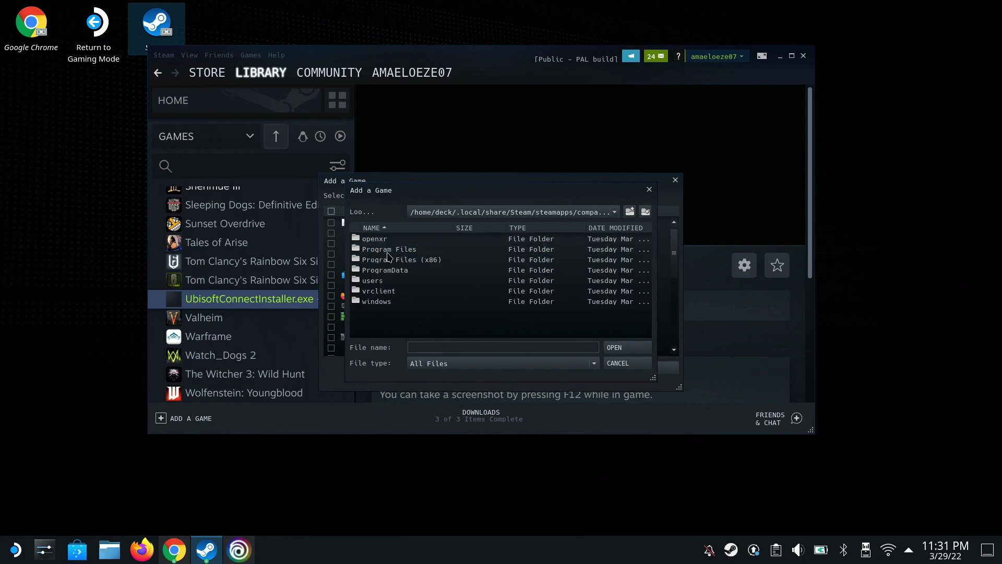
{"action": "double_click", "coordinate": [374, 280]}
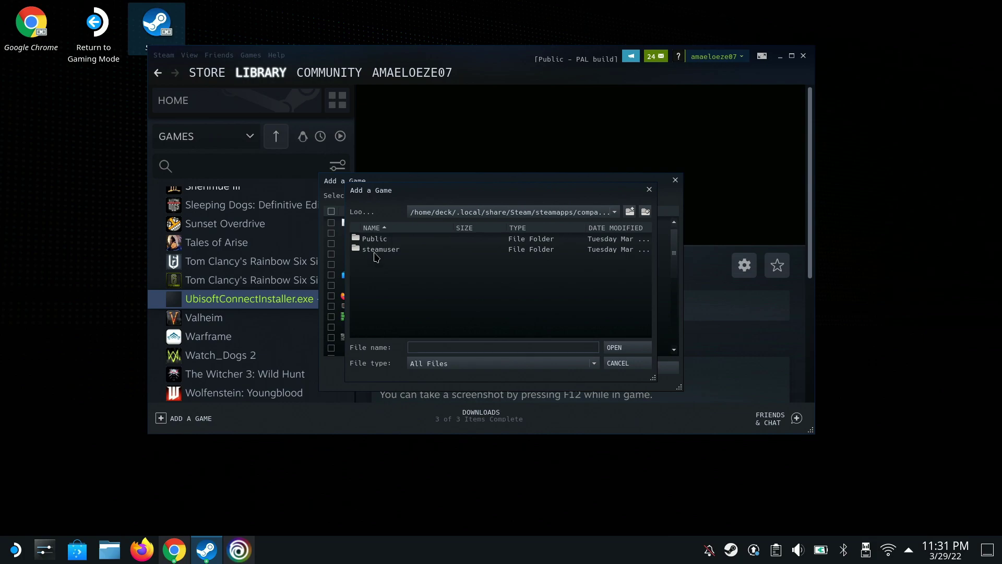
{"action": "double_click", "coordinate": [376, 251]}
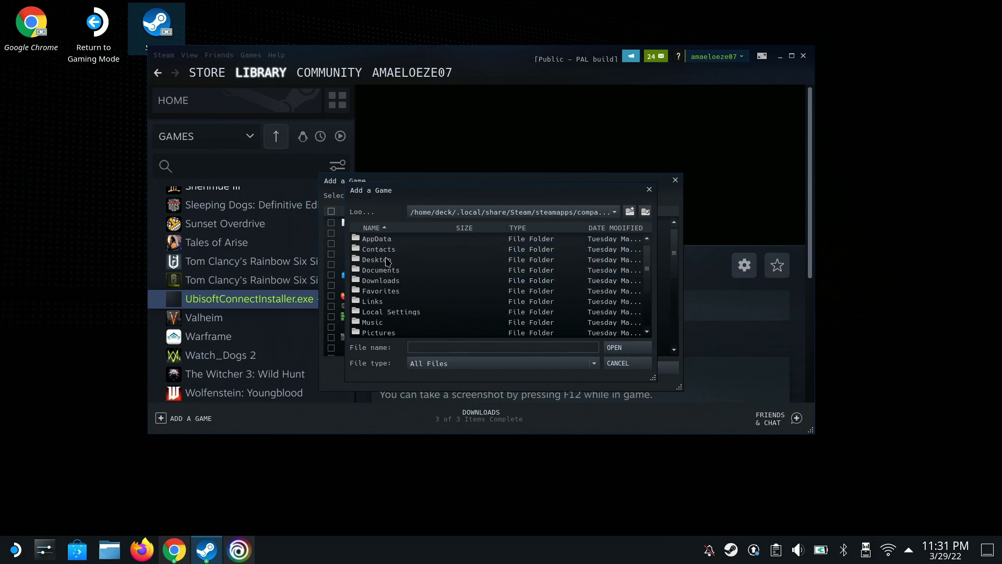
{"action": "double_click", "coordinate": [388, 261]}
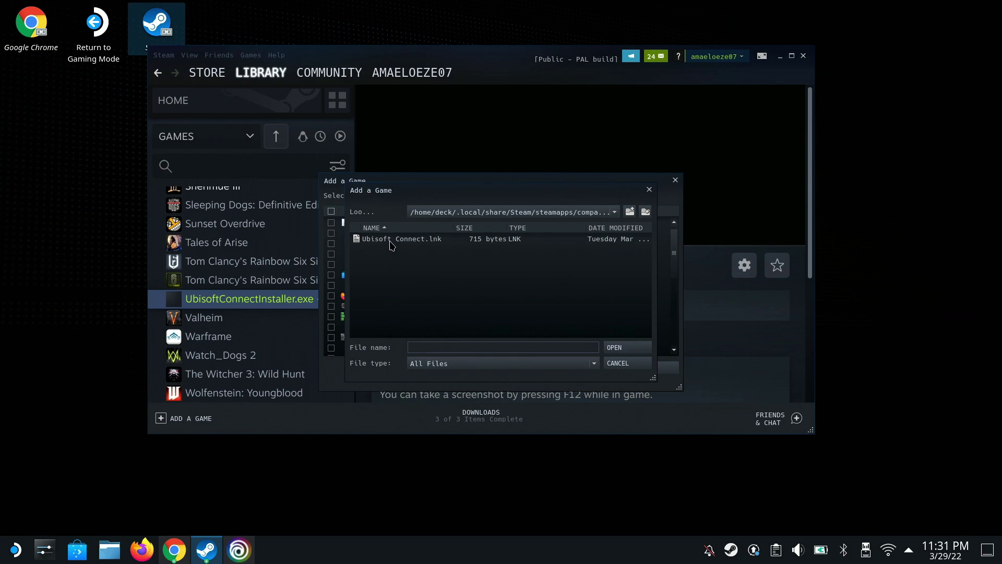
{"action": "left_click", "coordinate": [392, 241]}
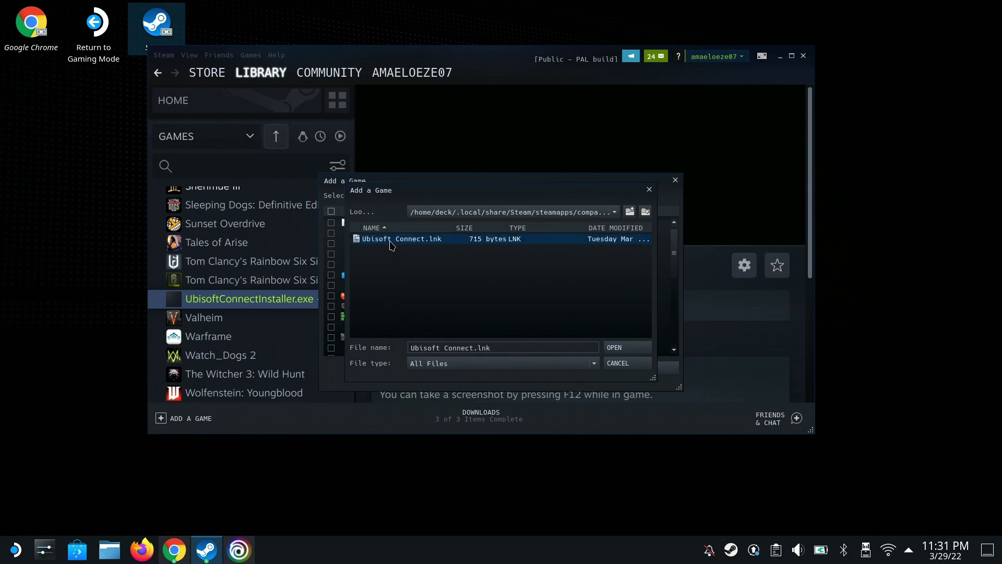
{"action": "left_click", "coordinate": [615, 347]}
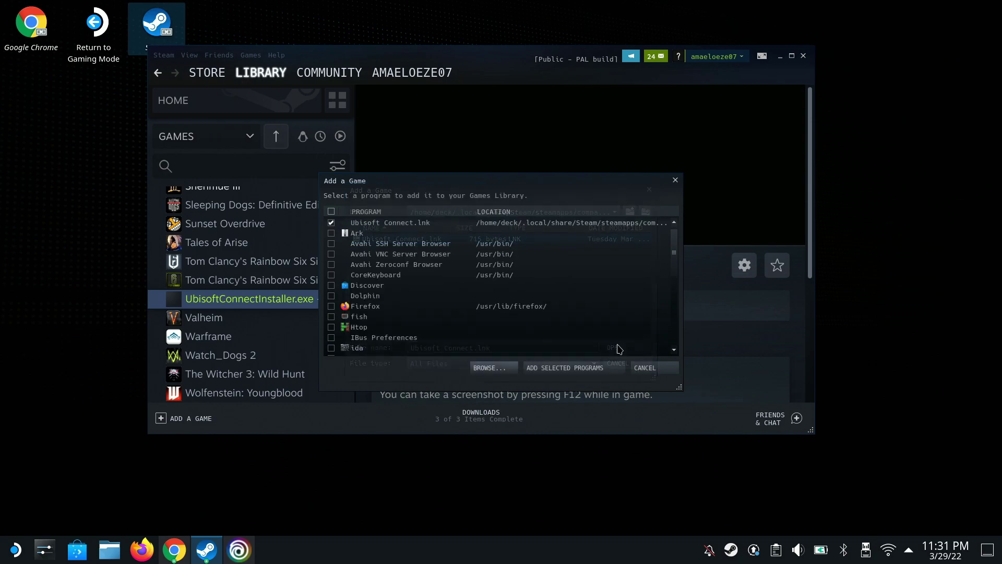
Add Ubisoft Connect.lnk to the library and force Proton Experimental in its Compatibility properties.
{"action": "left_click", "coordinate": [568, 368]}
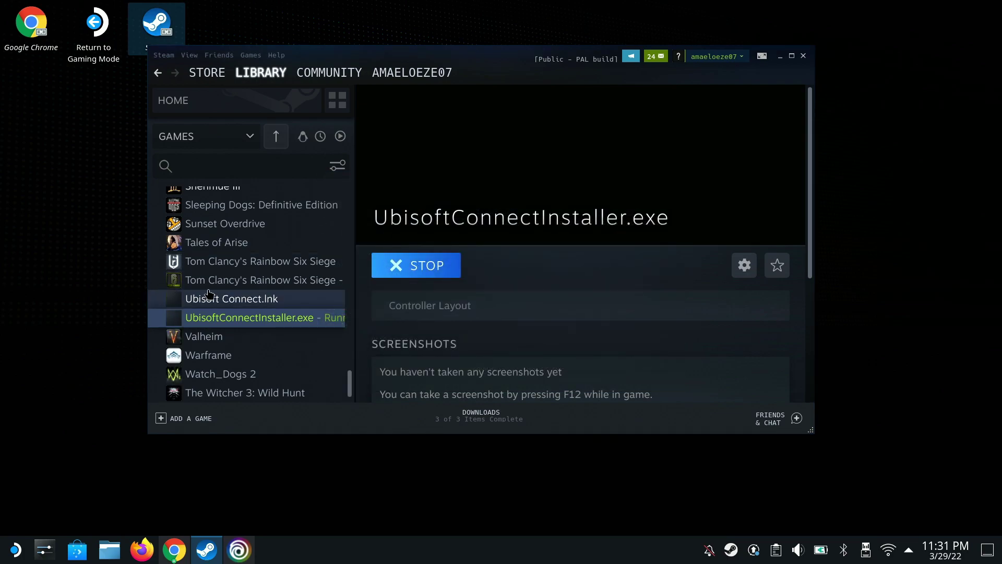
{"action": "left_click", "coordinate": [224, 300]}
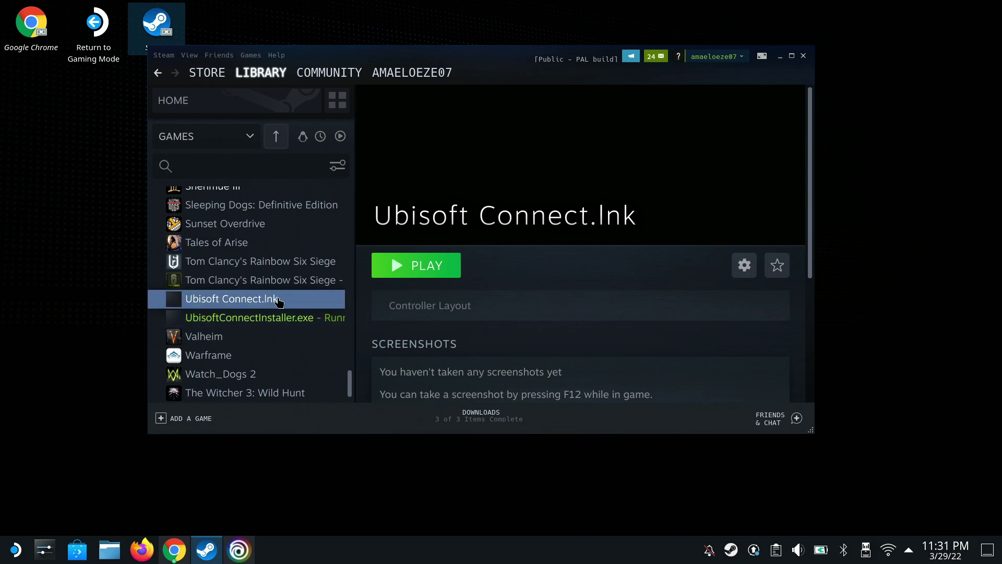
{"action": "left_click", "coordinate": [742, 275]}
{"action": "mouse_move", "coordinate": [717, 321]}
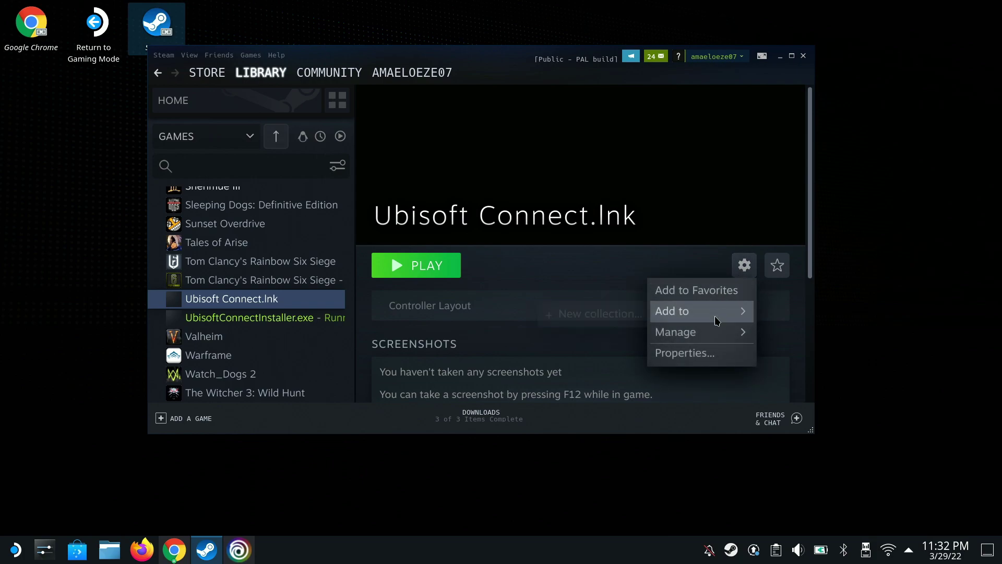
{"action": "left_click", "coordinate": [704, 354]}
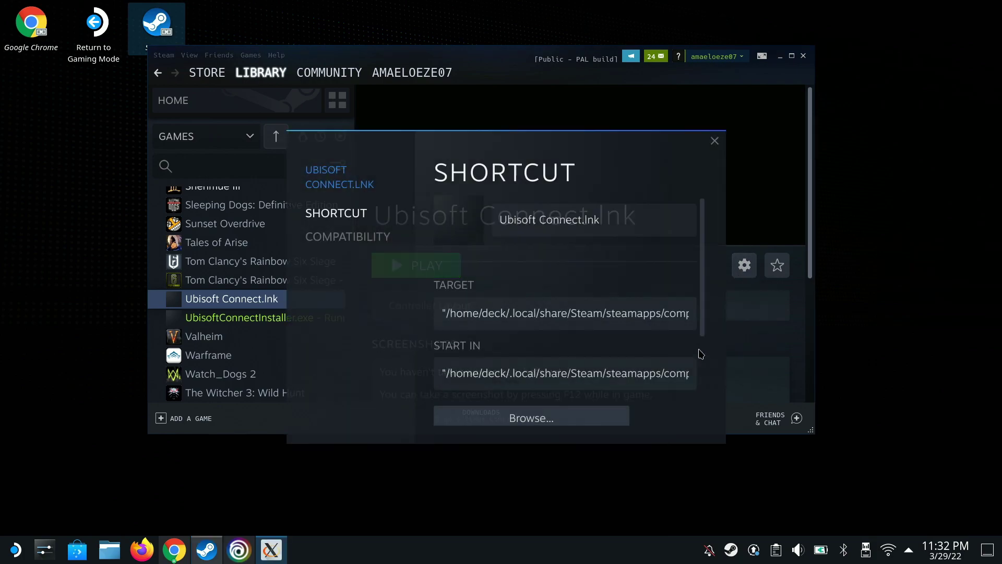
{"action": "left_click", "coordinate": [314, 238]}
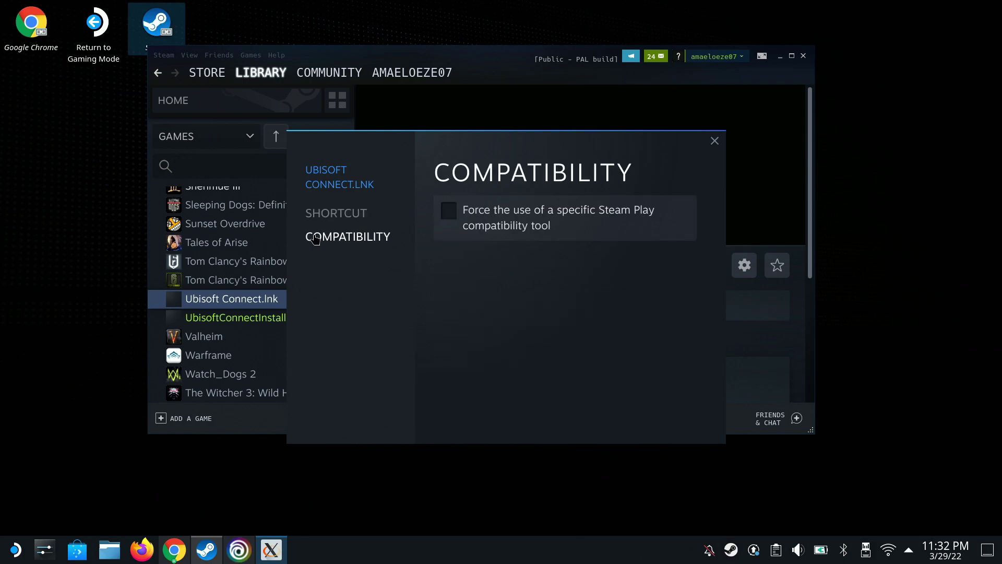
{"action": "left_click", "coordinate": [449, 215]}
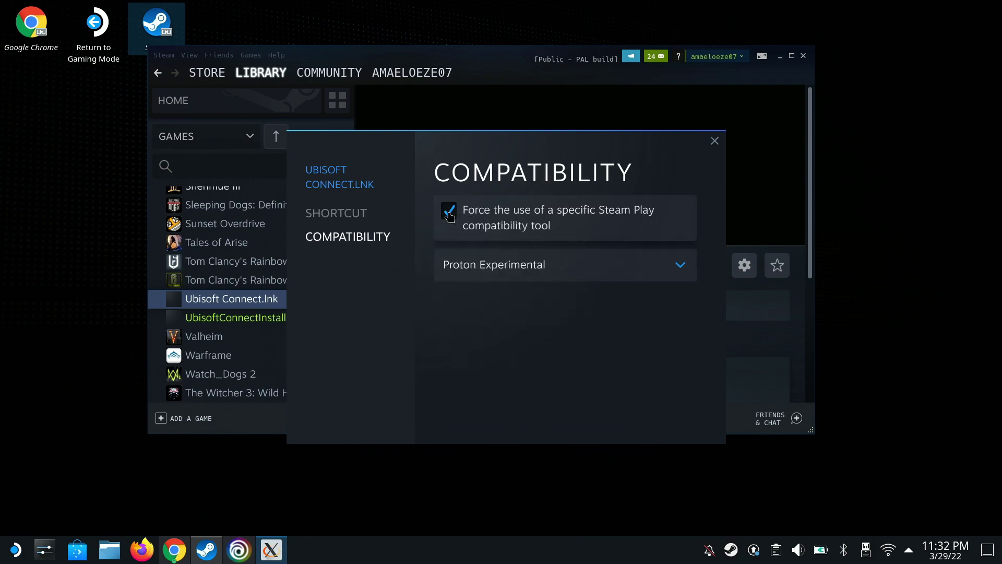
{"action": "left_click", "coordinate": [715, 141]}
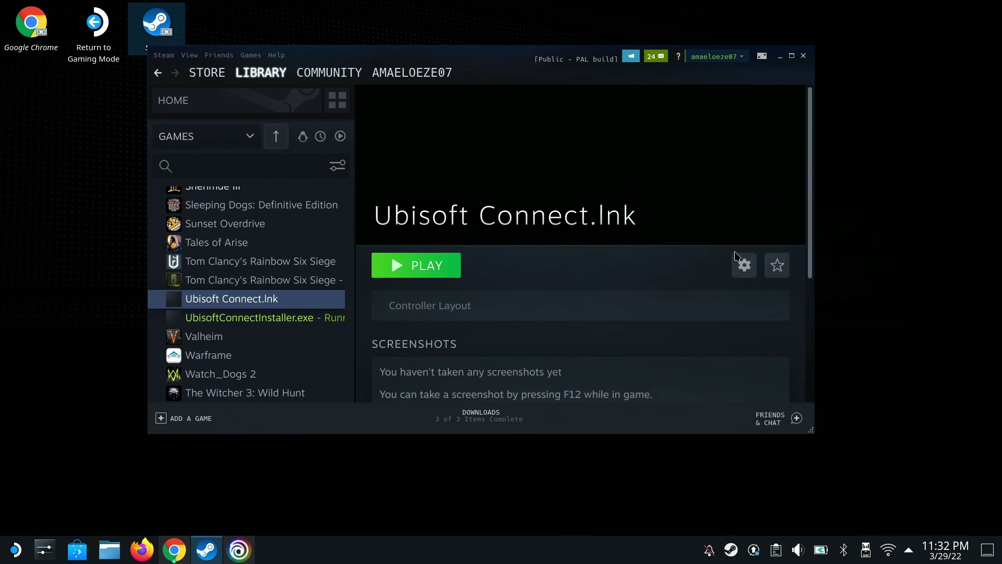
Set the shortcut target to UbisoftConnect.exe in Program Files (x86)/Ubisoft/Ubisoft Game Launcher.
{"action": "left_click", "coordinate": [746, 269]}
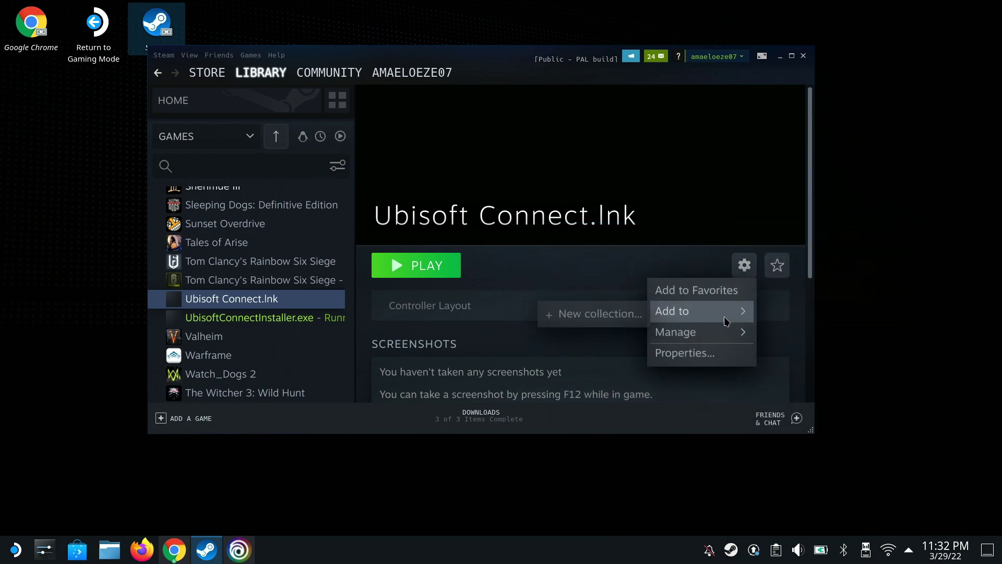
{"action": "left_click", "coordinate": [719, 359]}
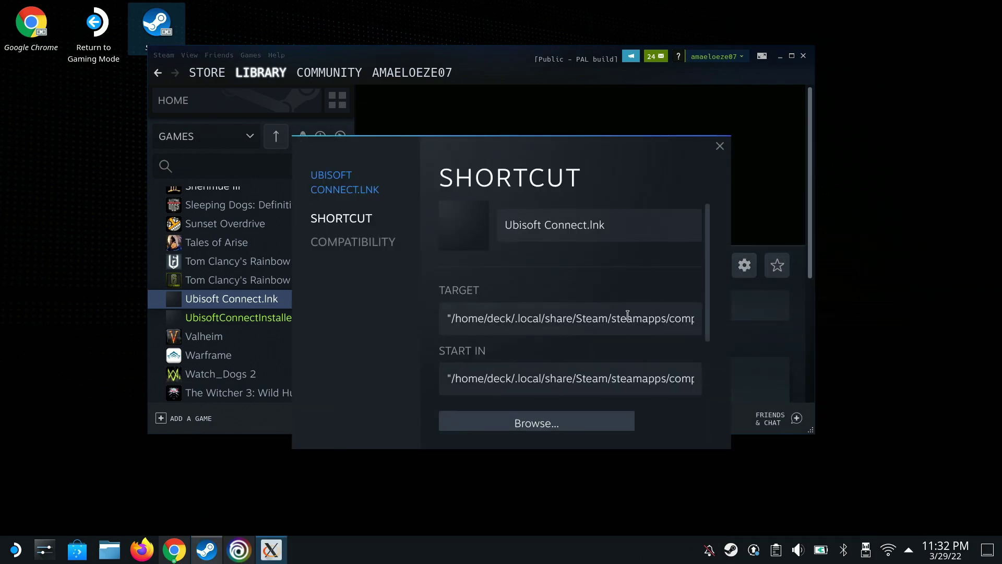
{"action": "scroll", "coordinate": [578, 323], "scroll_direction": "down", "scroll_amount": 1}
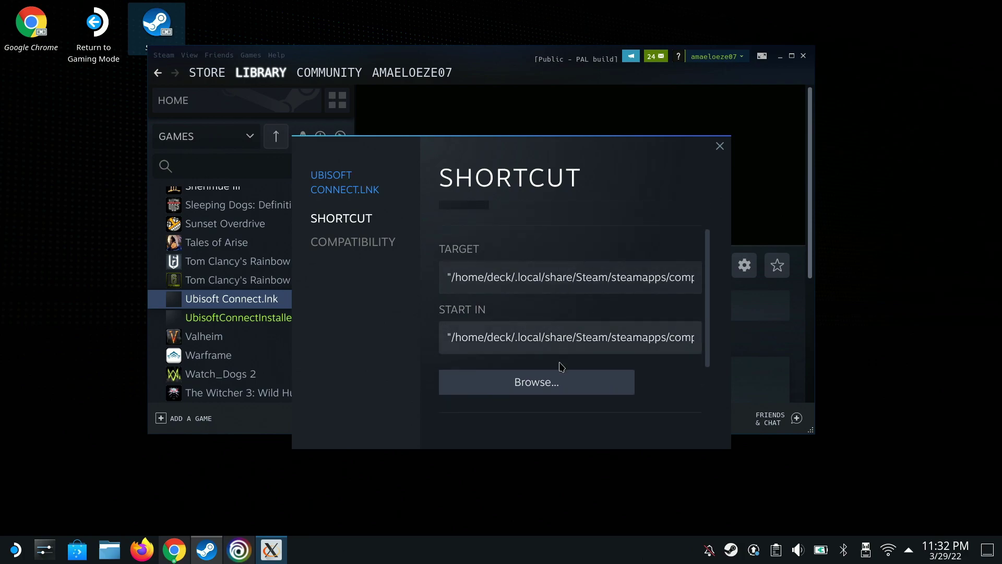
{"action": "left_click", "coordinate": [567, 393]}
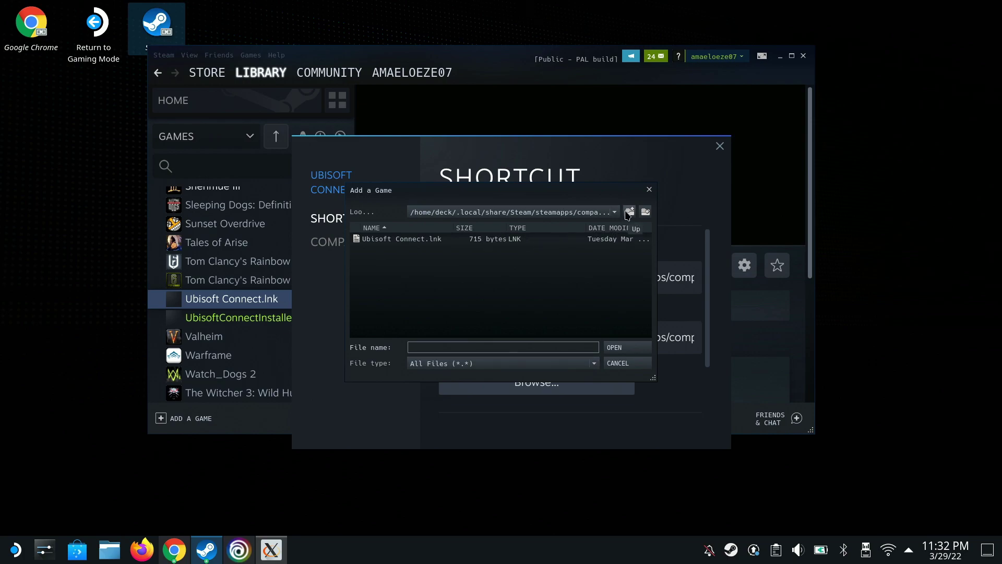
{"action": "left_click", "coordinate": [629, 213]}
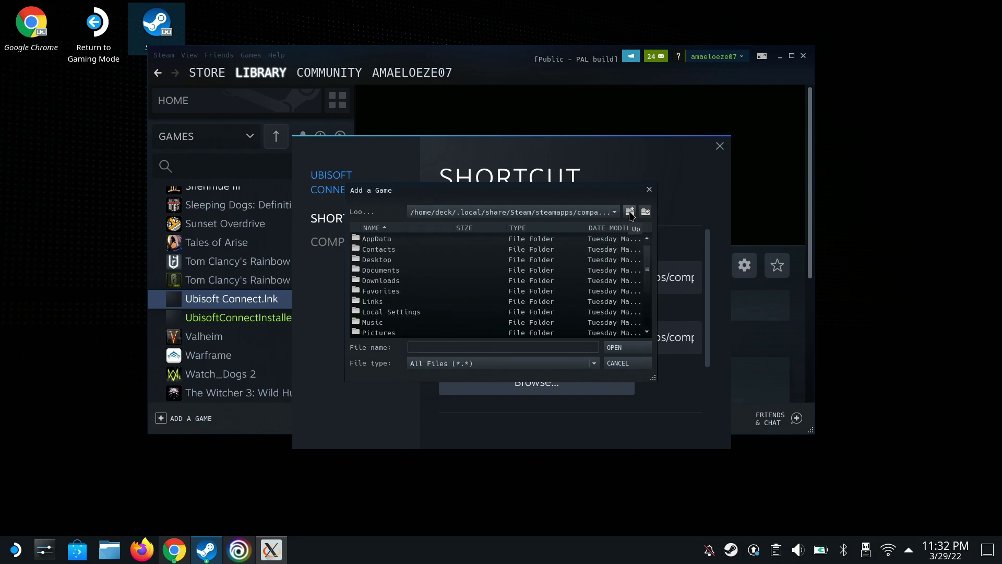
{"action": "left_click", "coordinate": [630, 213]}
{"action": "left_click", "coordinate": [631, 213]}
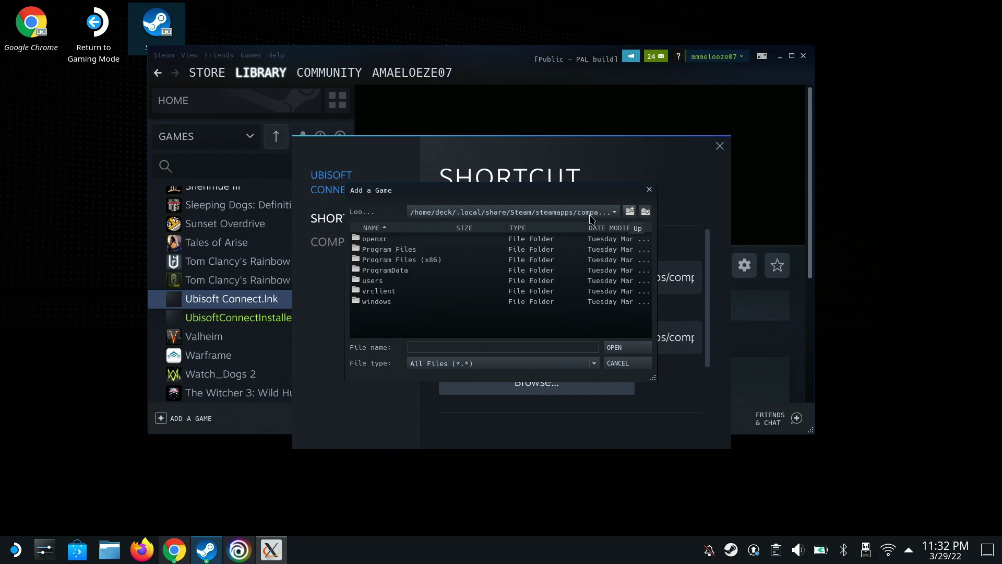
{"action": "double_click", "coordinate": [406, 261]}
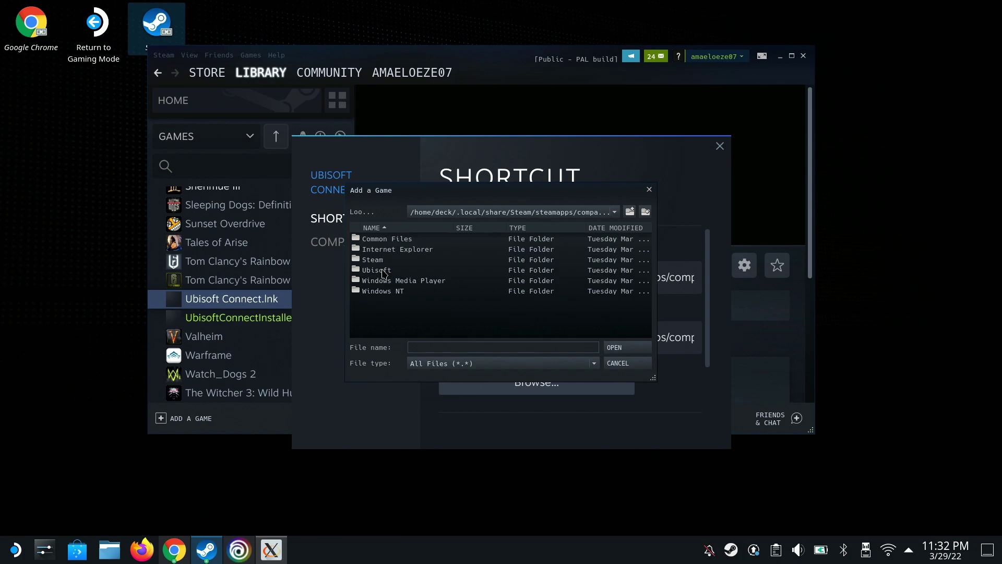
{"action": "double_click", "coordinate": [382, 271]}
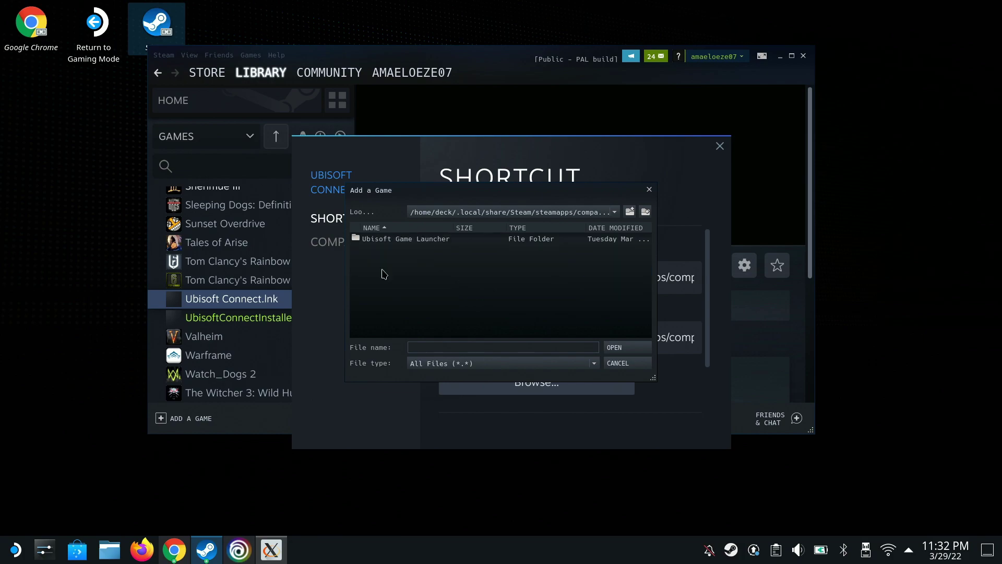
{"action": "double_click", "coordinate": [392, 240]}
{"action": "scroll", "coordinate": [424, 282], "scroll_direction": "down", "scroll_amount": 5}
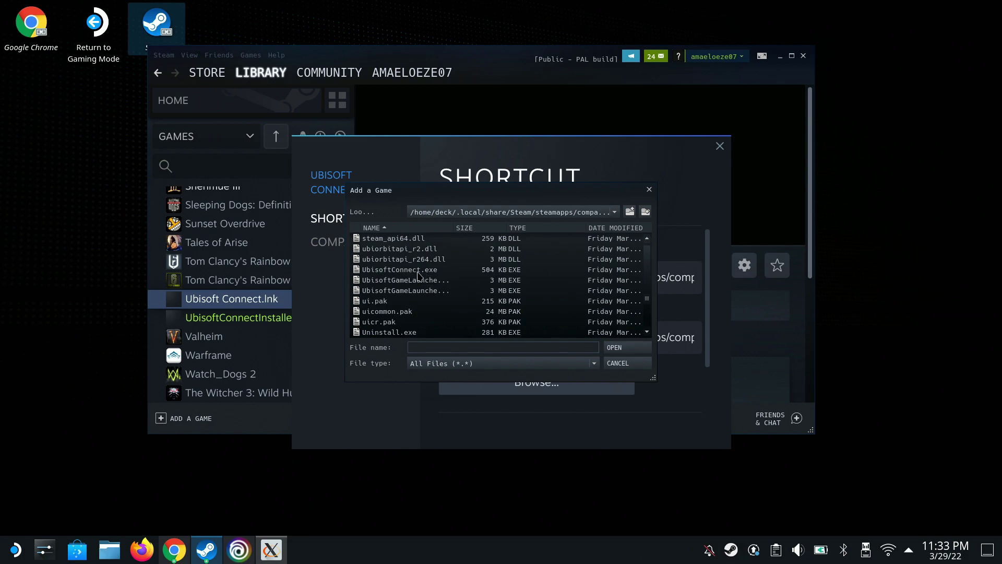
{"action": "left_click", "coordinate": [418, 272]}
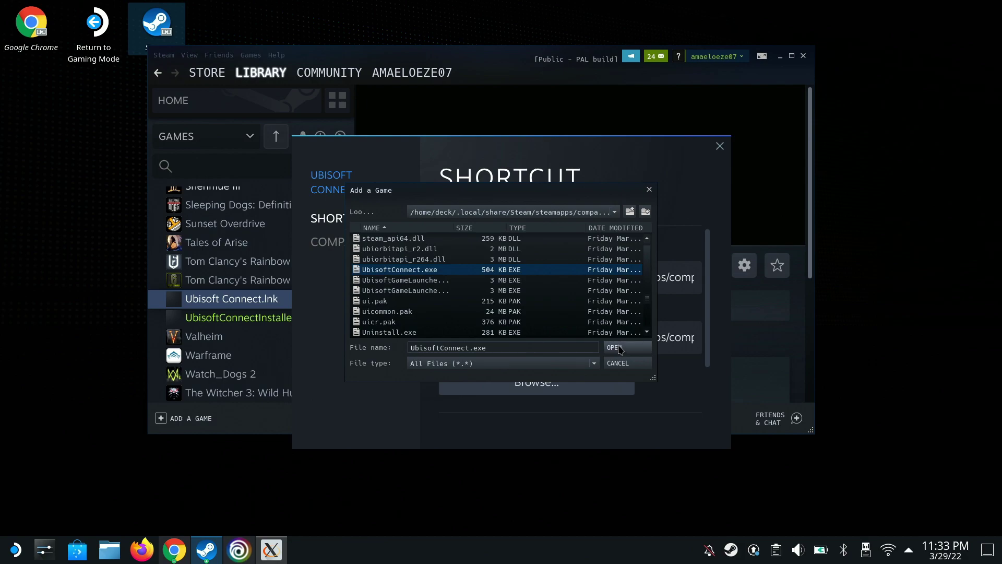
{"action": "left_click", "coordinate": [619, 348]}
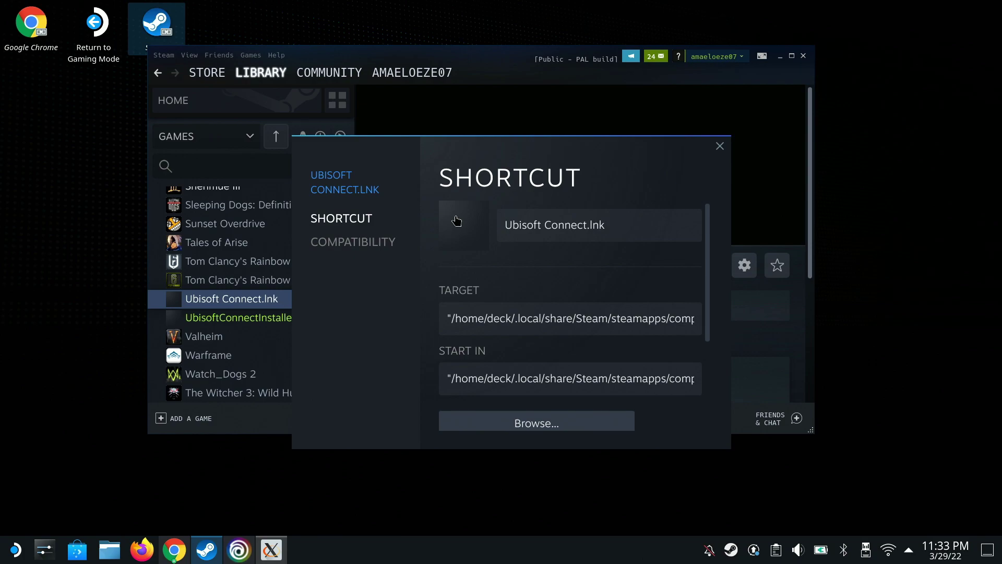
Skip choosing a custom icon, close the shortcut properties, and launch Ubisoft Connect with Play.
{"action": "left_click", "coordinate": [457, 221]}
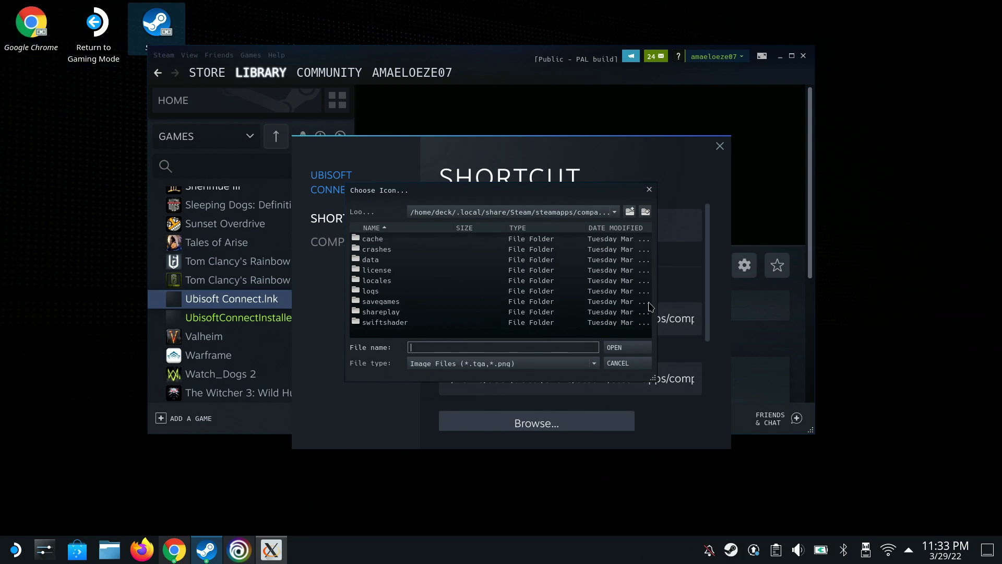
{"action": "left_click", "coordinate": [648, 191]}
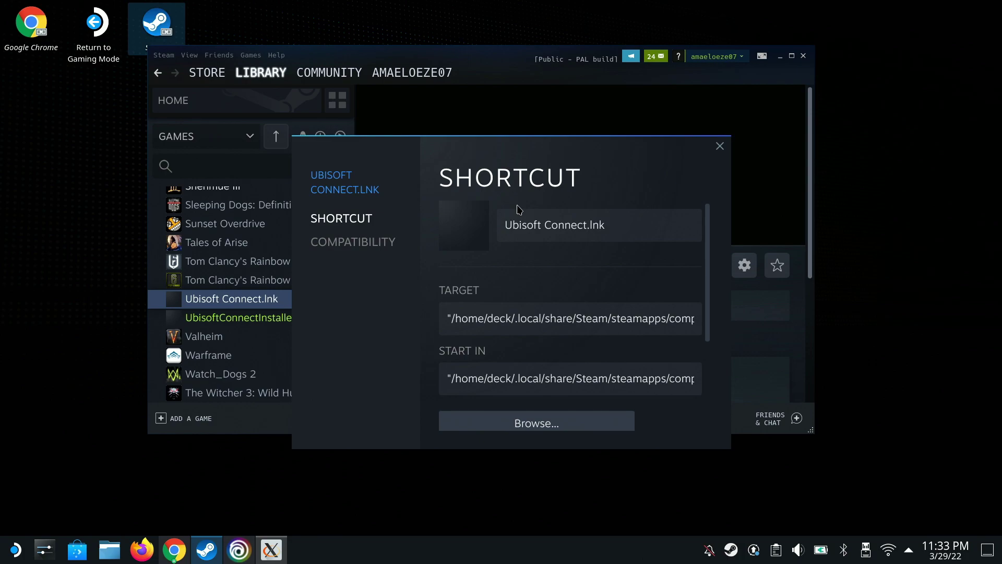
{"action": "scroll", "coordinate": [711, 266], "scroll_direction": "down", "scroll_amount": 5}
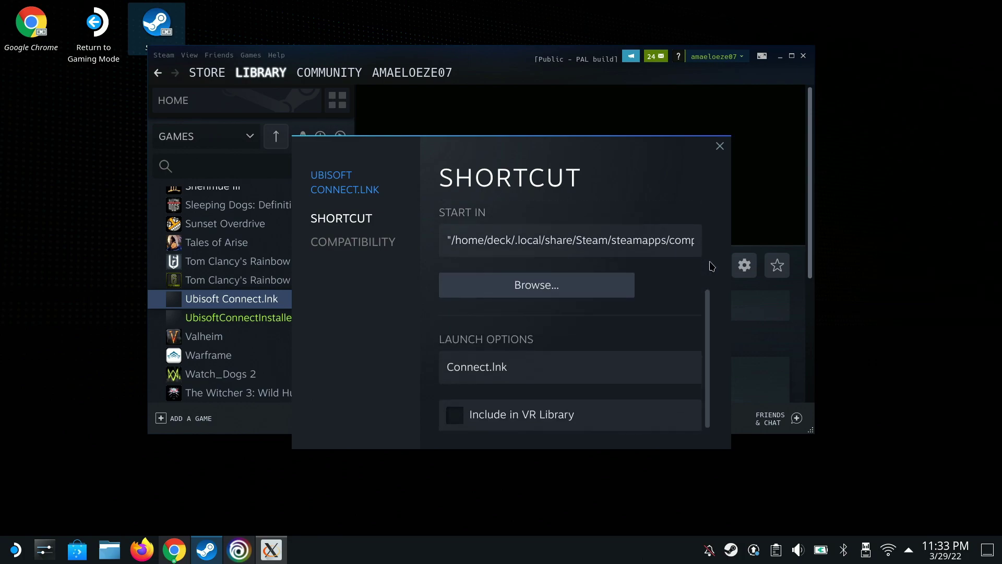
{"action": "left_click", "coordinate": [720, 149]}
{"action": "left_click", "coordinate": [436, 267]}
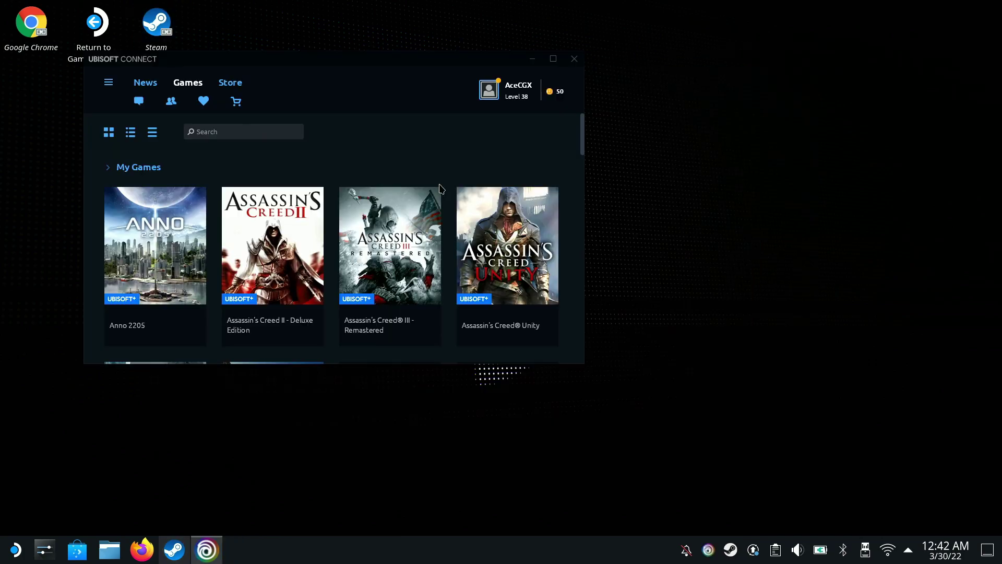
Scroll the Ubisoft Connect games grid and open the Assassin's Creed Odyssey tile.
{"action": "scroll", "coordinate": [440, 189], "scroll_direction": "down", "scroll_amount": 3}
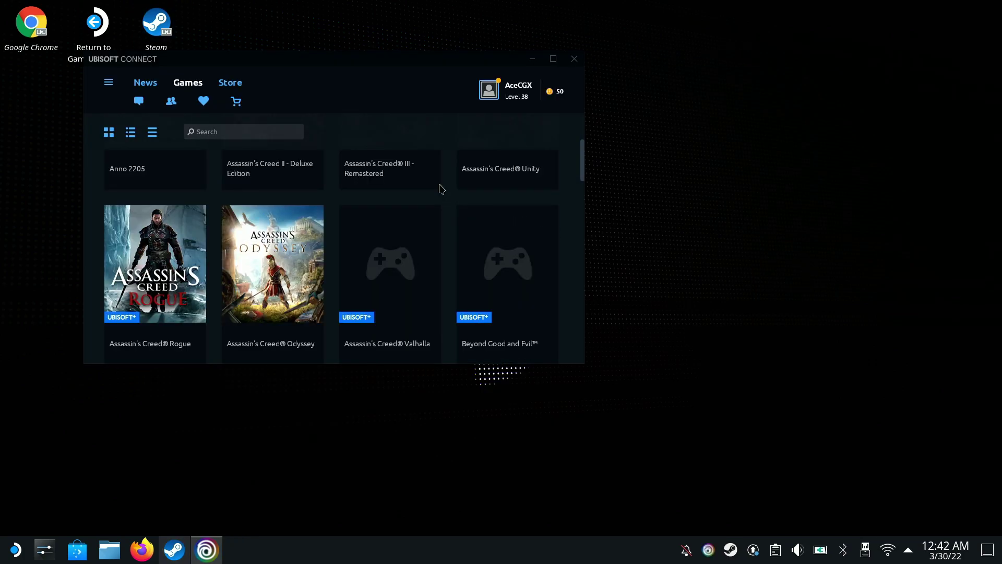
{"action": "scroll", "coordinate": [440, 189], "scroll_direction": "up", "scroll_amount": 3}
{"action": "scroll", "coordinate": [440, 189], "scroll_direction": "down", "scroll_amount": 5}
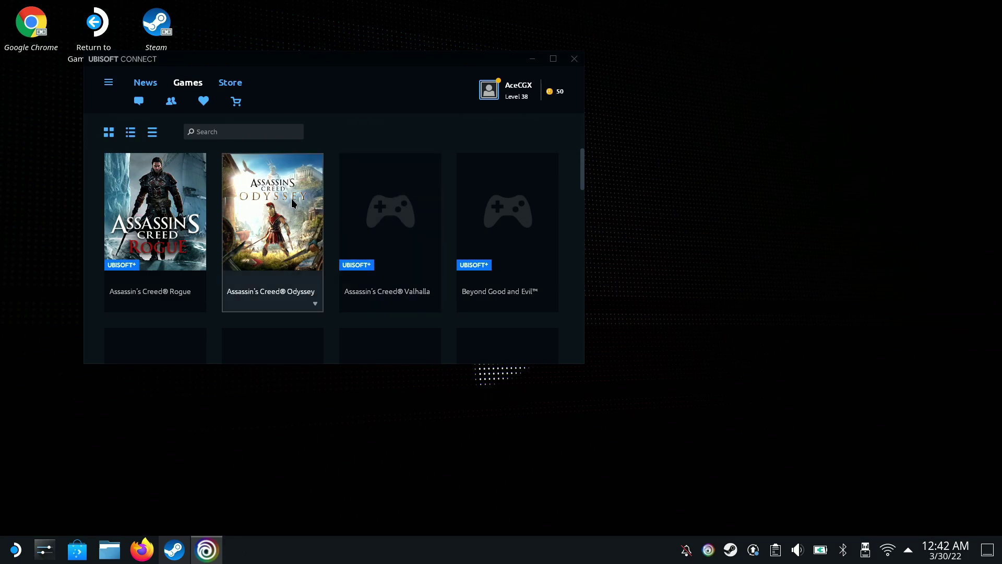
{"action": "left_click", "coordinate": [293, 203]}
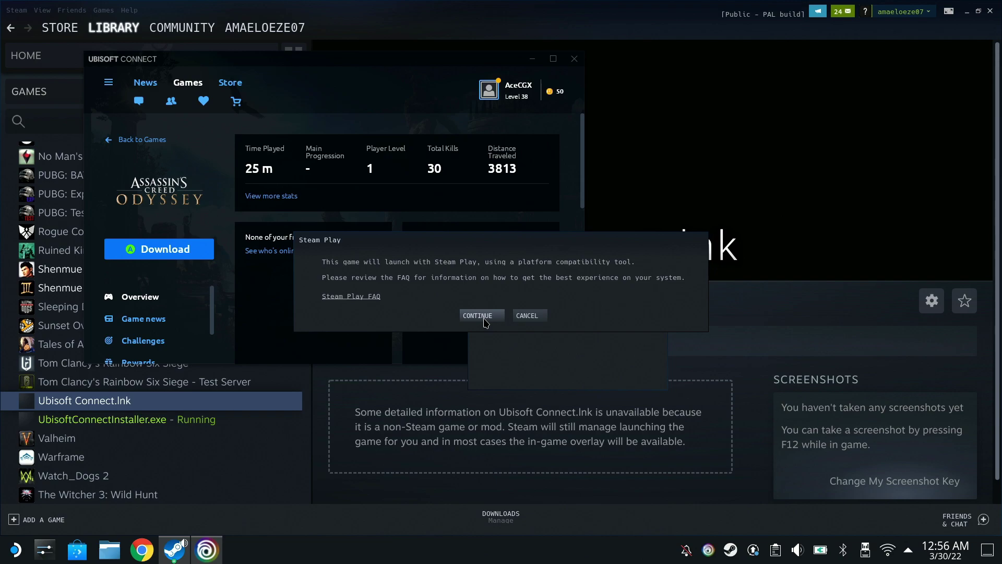
Continue with Steam Play, enable 'Launch game as soon as it's ready', and move the update window aside.
{"action": "left_click", "coordinate": [485, 320]}
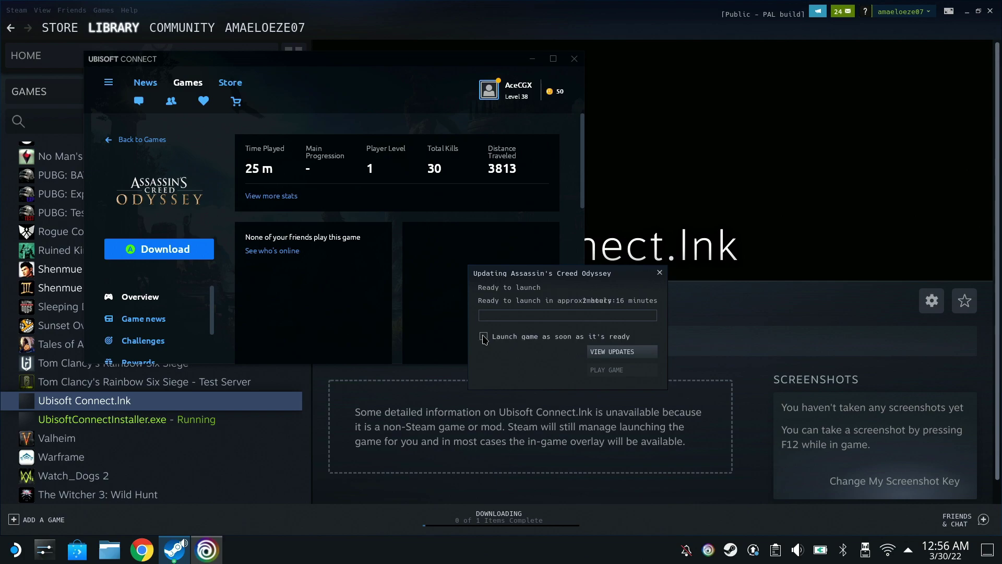
{"action": "left_click", "coordinate": [485, 338]}
{"action": "left_click_drag", "start_coordinate": [563, 273], "coordinate": [498, 226]}
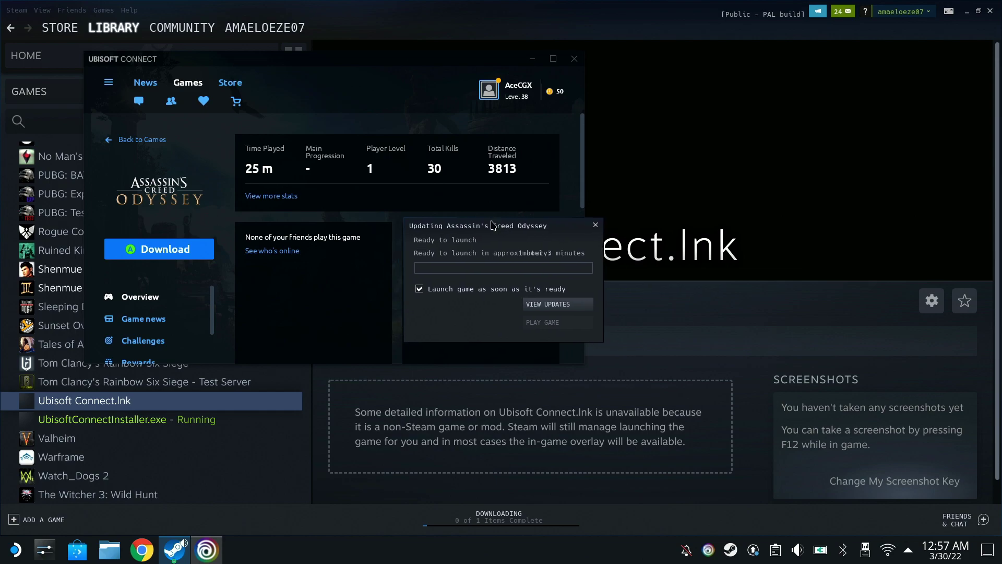